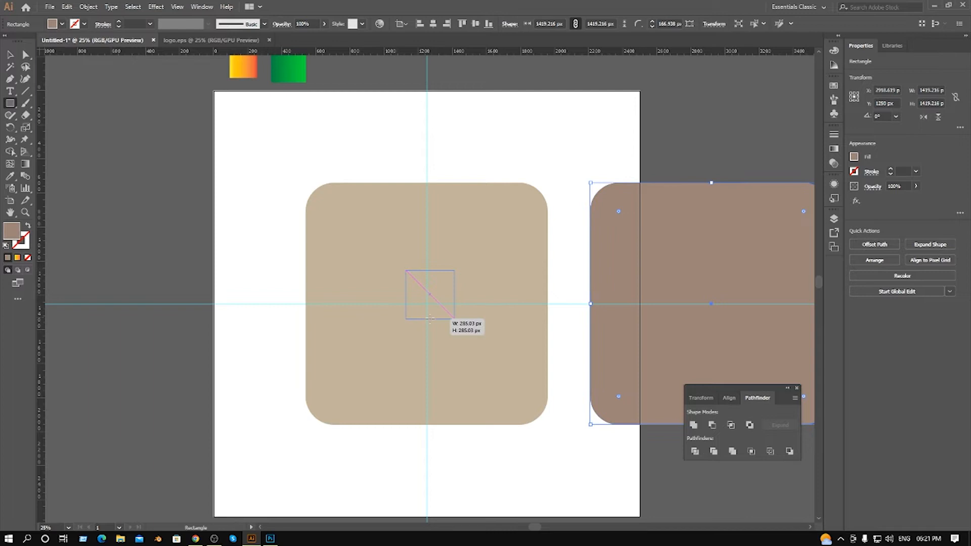
- Centre the small brown square of about 291 px horizontally and vertically on the artboard and deselect it
left_click(475, 24)
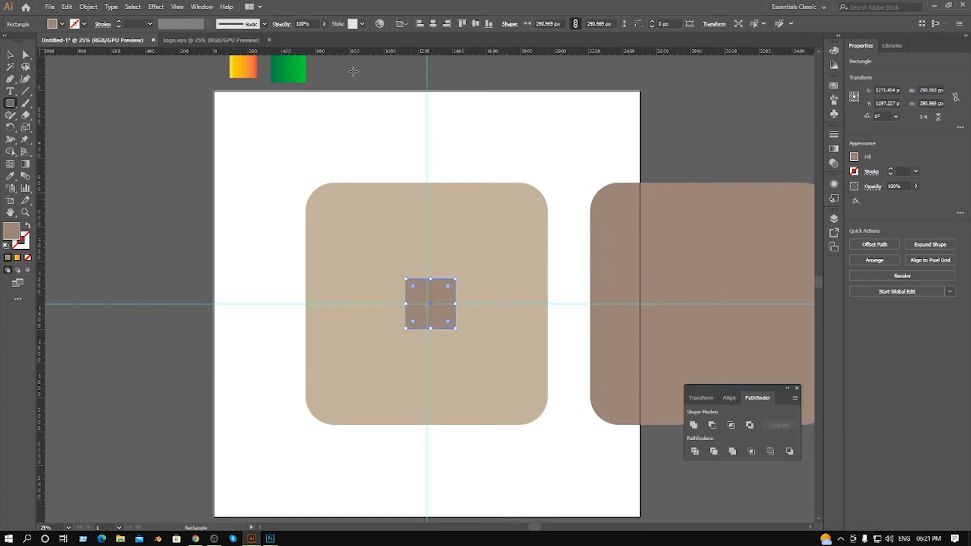
left_click(431, 24)
left_click(468, 102)
key("Escape")
left_click(11, 54)
left_click(279, 159)
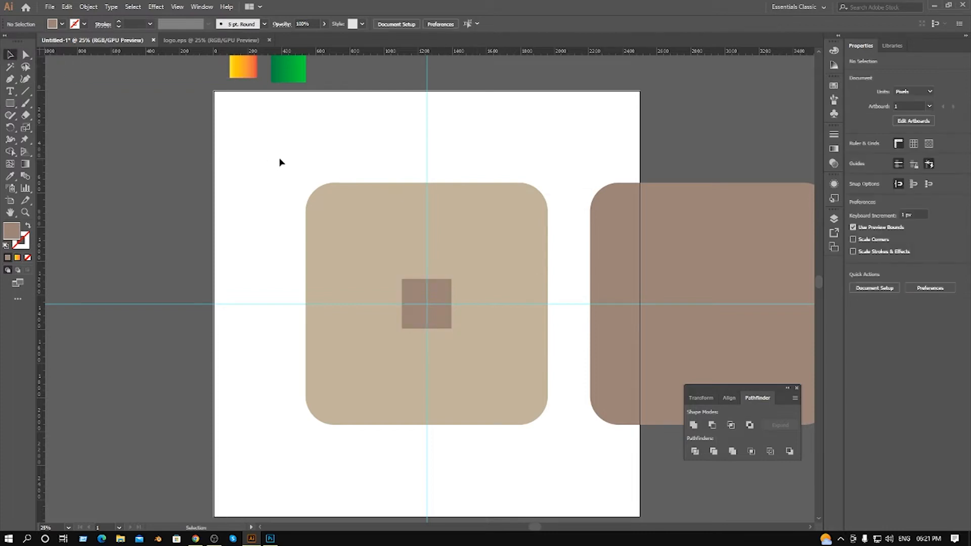
- Subtract the small square from the tan rounded square with Minus Front and centre the resulting shape vertically on the artboard
left_click_drag(514, 410, 515, 411)
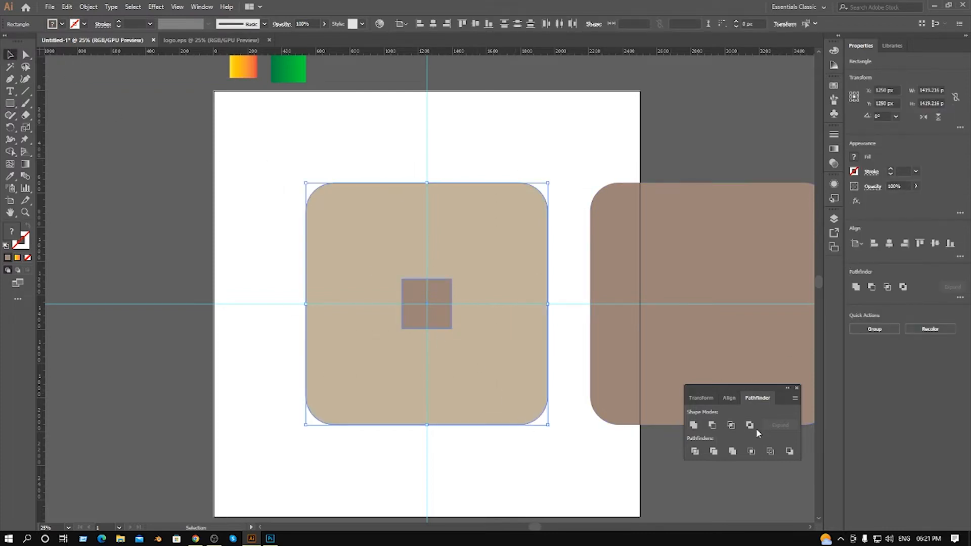
left_click(713, 426)
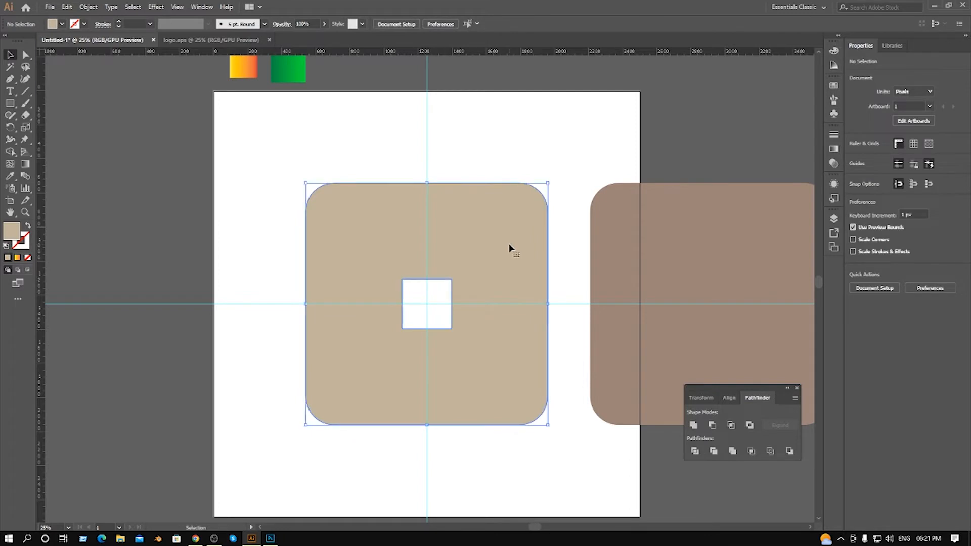
left_click(627, 164)
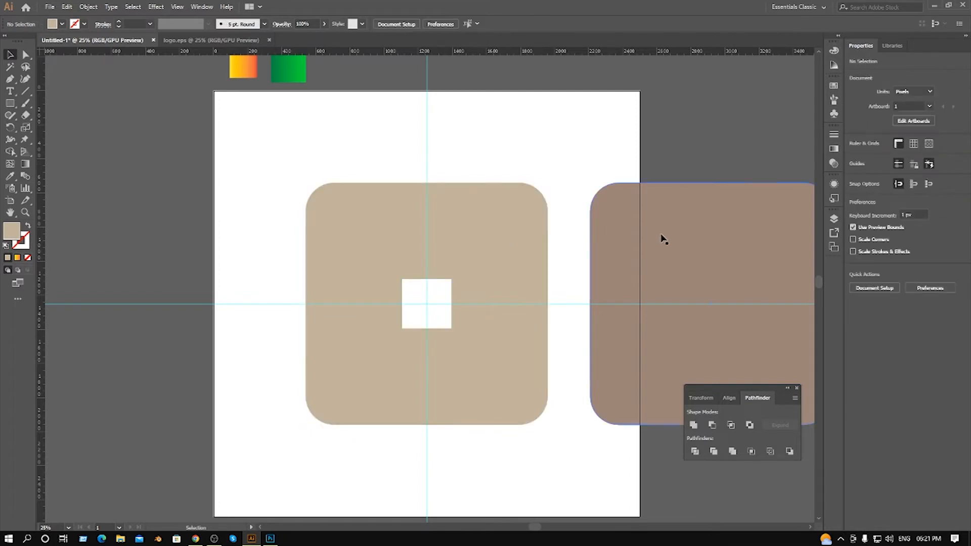
left_click(678, 271)
left_click(498, 232)
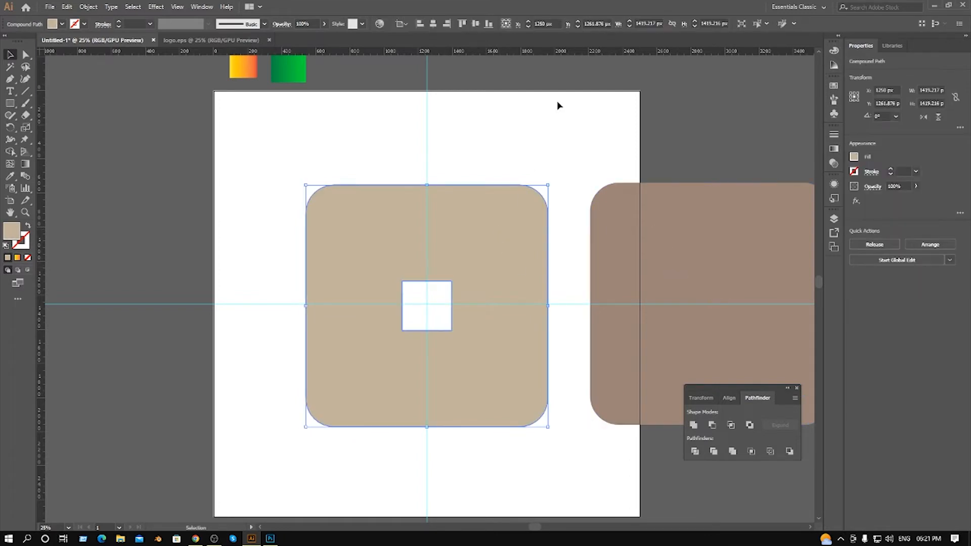
left_click(475, 24)
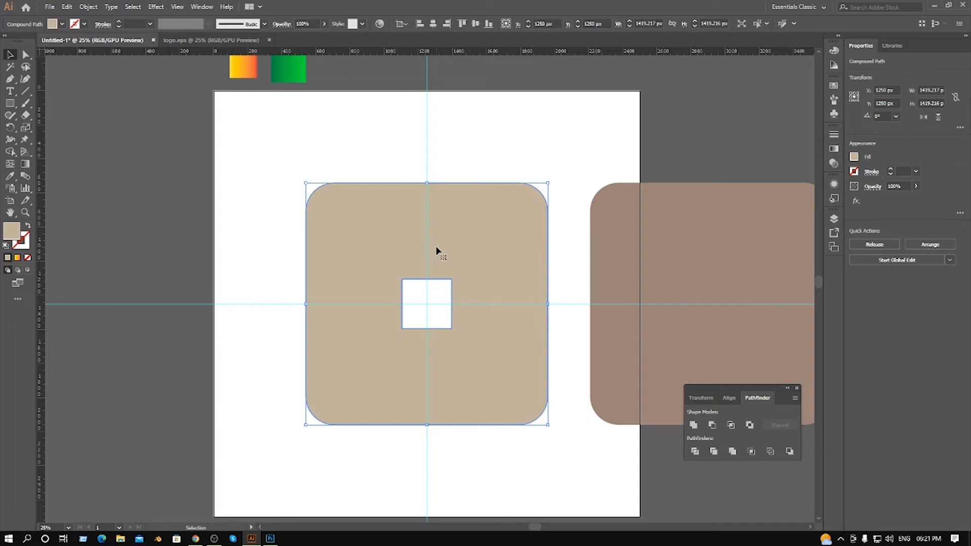
- Copy the tan shape with the square hole and paste the duplicate in front of it
left_click(89, 6)
mouse_move(67, 7)
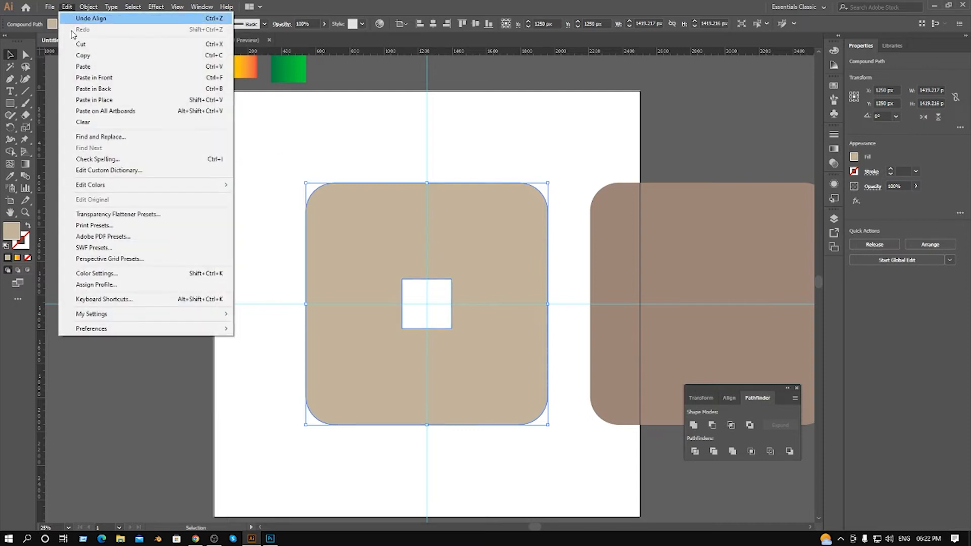
left_click(74, 56)
left_click(67, 6)
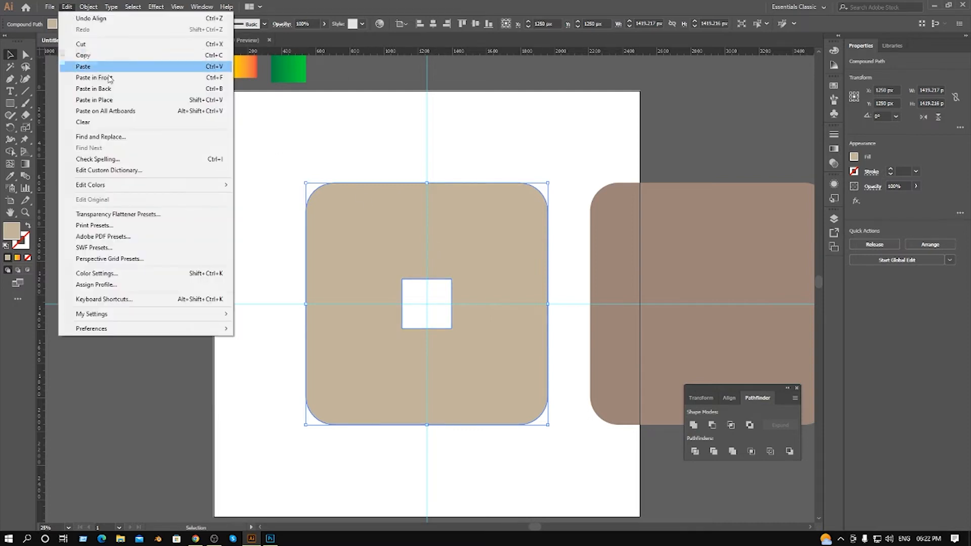
left_click(108, 79)
left_click(532, 112)
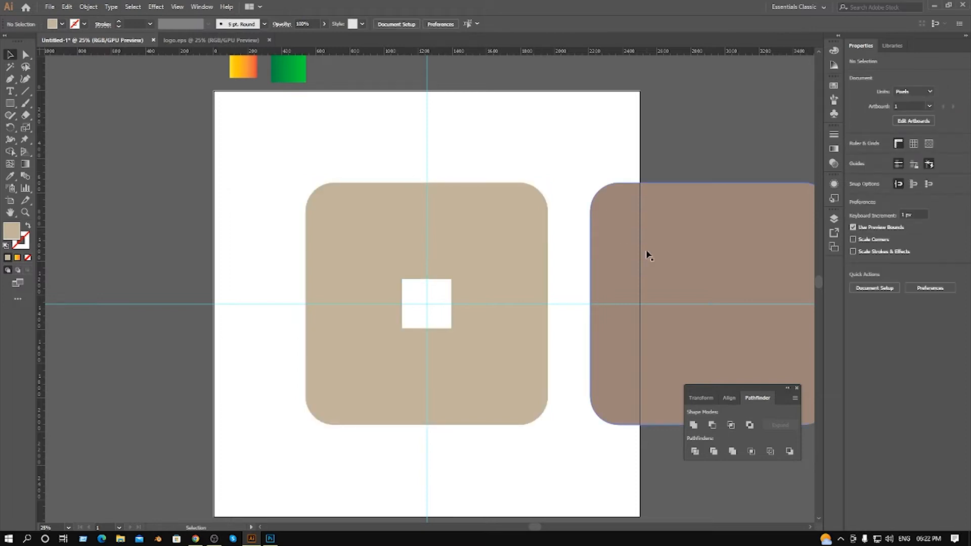
- Move the brown rounded square over the tan shapes until its right edge meets the hole's right edge, and bring it to the front
left_click_drag(663, 253, 294, 245)
scroll(445, 300, "up", 2)
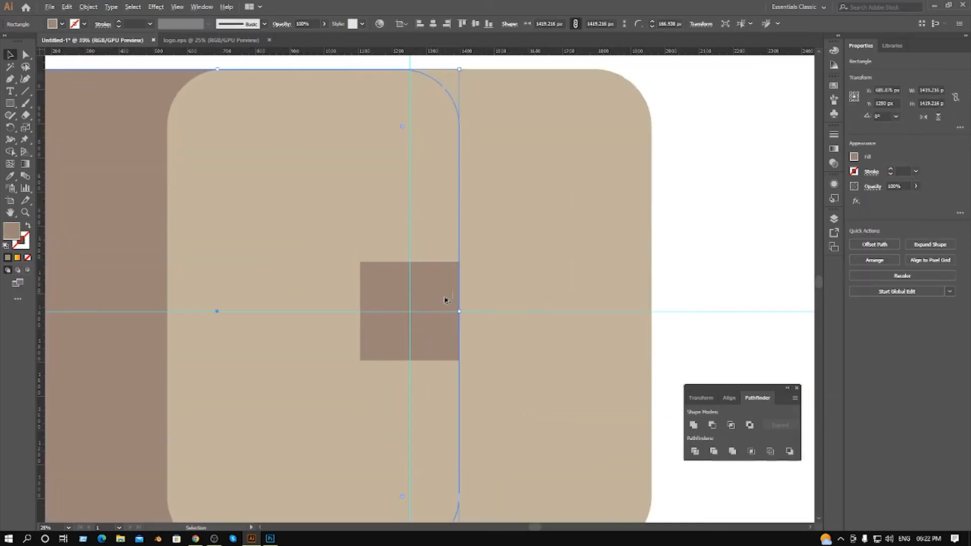
scroll(445, 300, "up", 1)
scroll(487, 303, "down", 8)
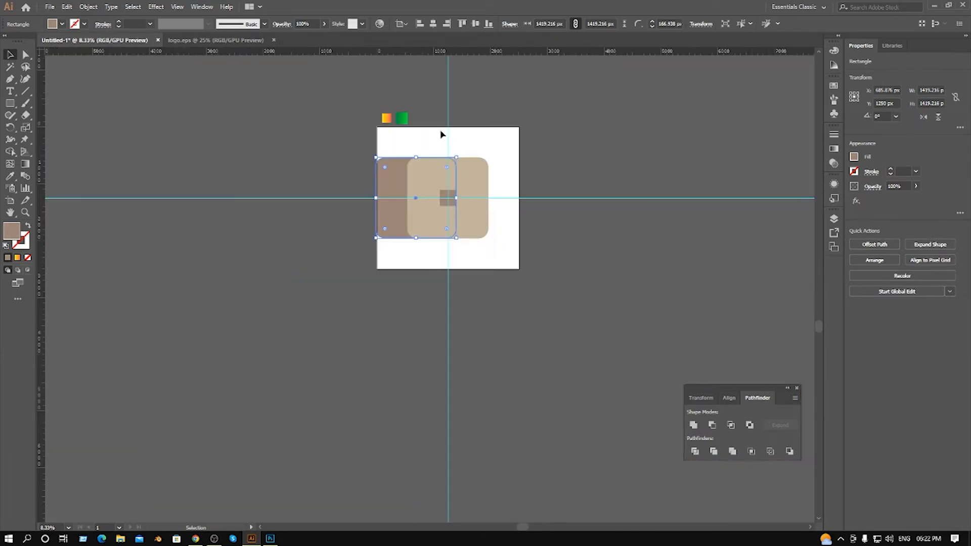
scroll(442, 134, "up", 4)
scroll(418, 210, "up", 1)
left_click(67, 7)
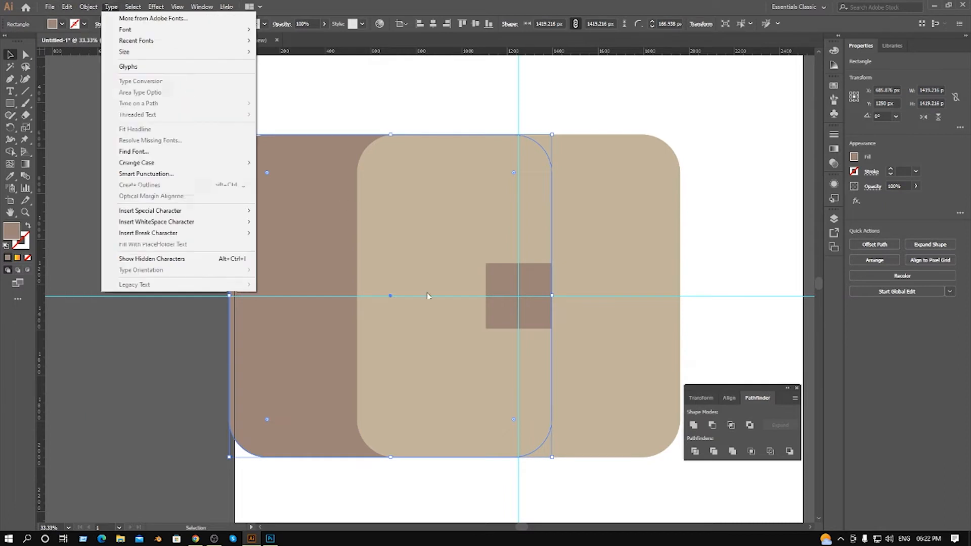
right_click(336, 259)
mouse_move(412, 422)
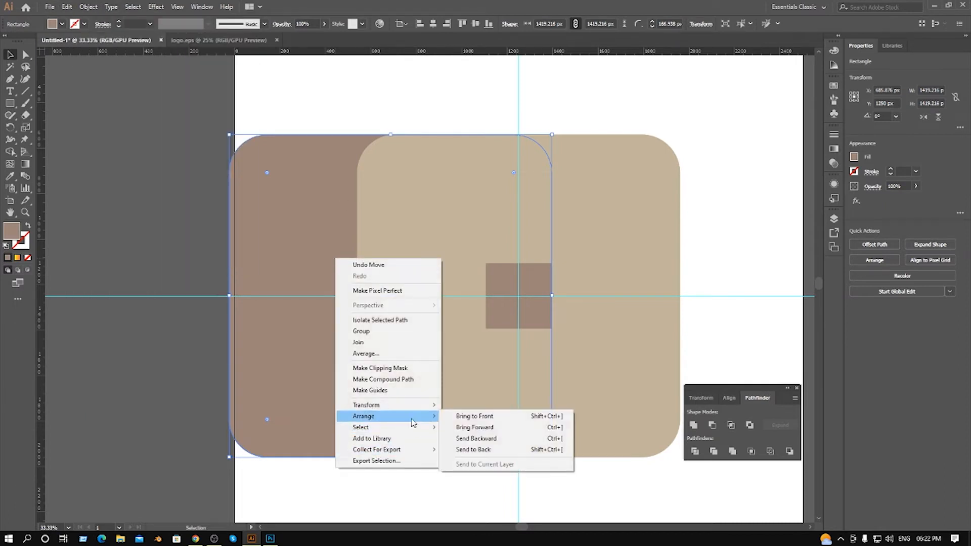
left_click(474, 416)
- Subtract the brown rounded square from the top tan shape with Minus Front
left_click(607, 210)
left_click(476, 227, "shift")
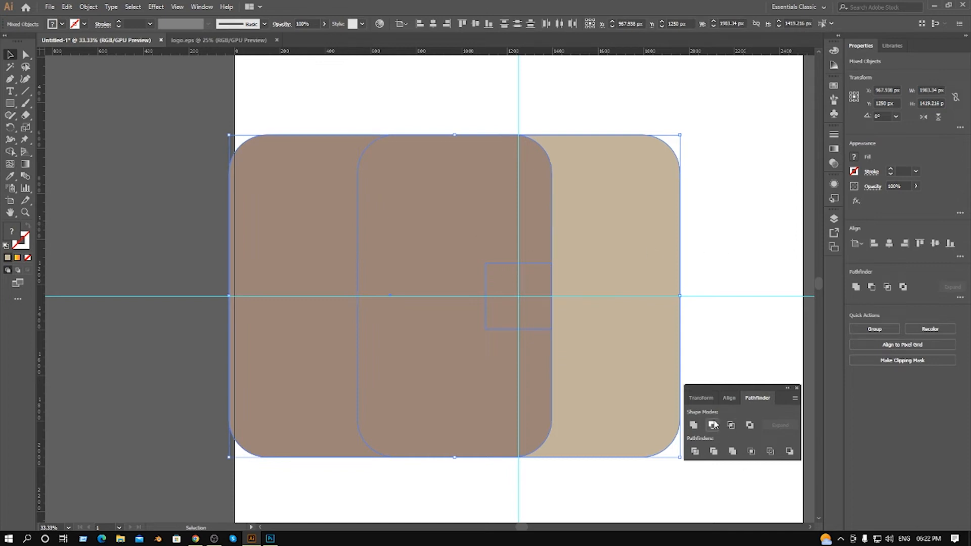
left_click(712, 425)
left_click(714, 278)
left_click(628, 262)
- Fill the remaining full tan shape with the square hole with a dark taupe swatch
scroll(639, 263, "down", 3)
left_click(393, 205)
left_click(61, 24)
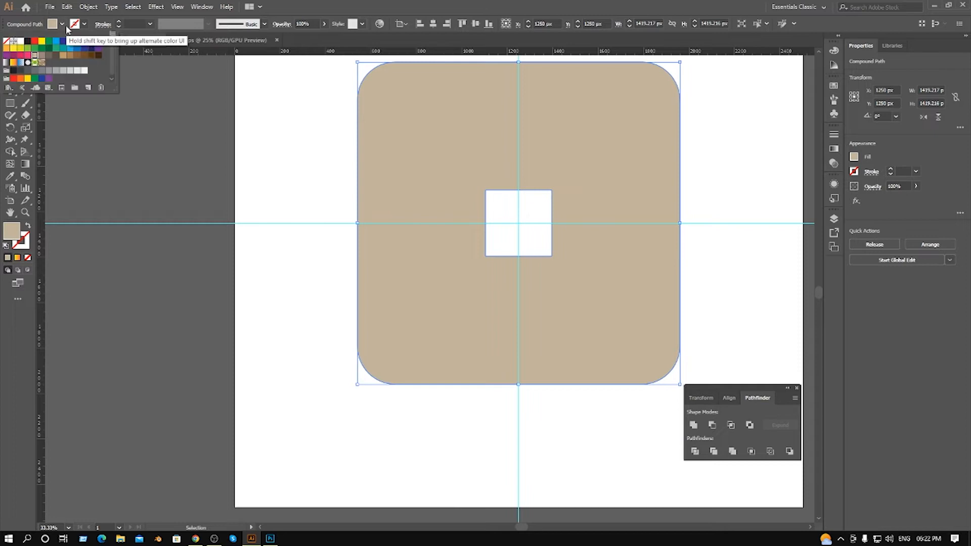
left_click(50, 58)
left_click(684, 172)
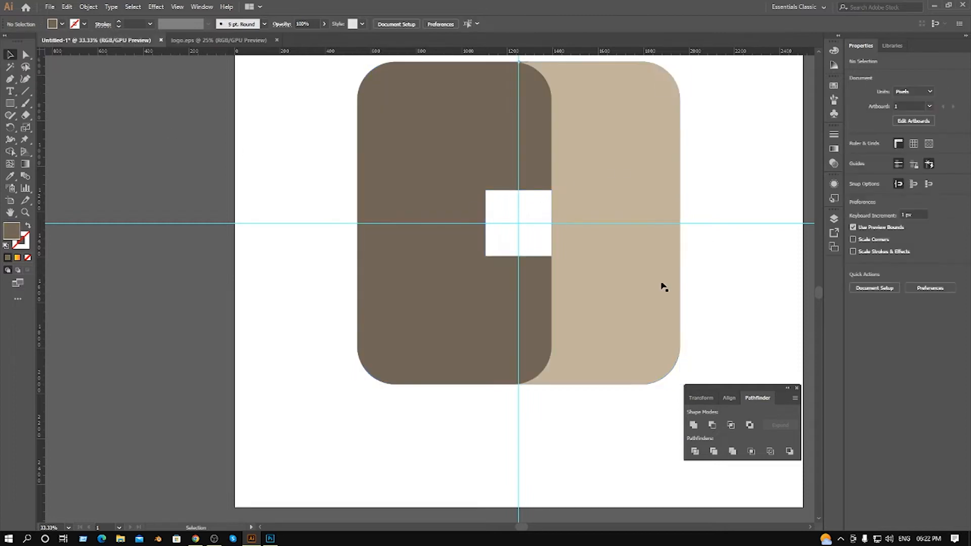
- Draw a rectangle about 1826 px wide across the lower part of the logo, its top edge snapped to the hole's bottom edge
left_click(639, 284)
left_click(10, 105)
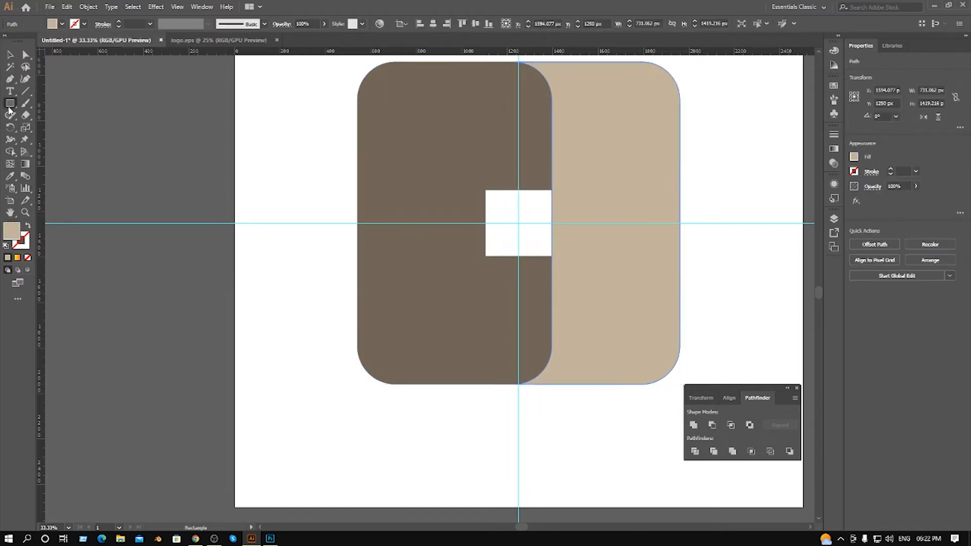
left_click_drag(313, 266, 727, 475)
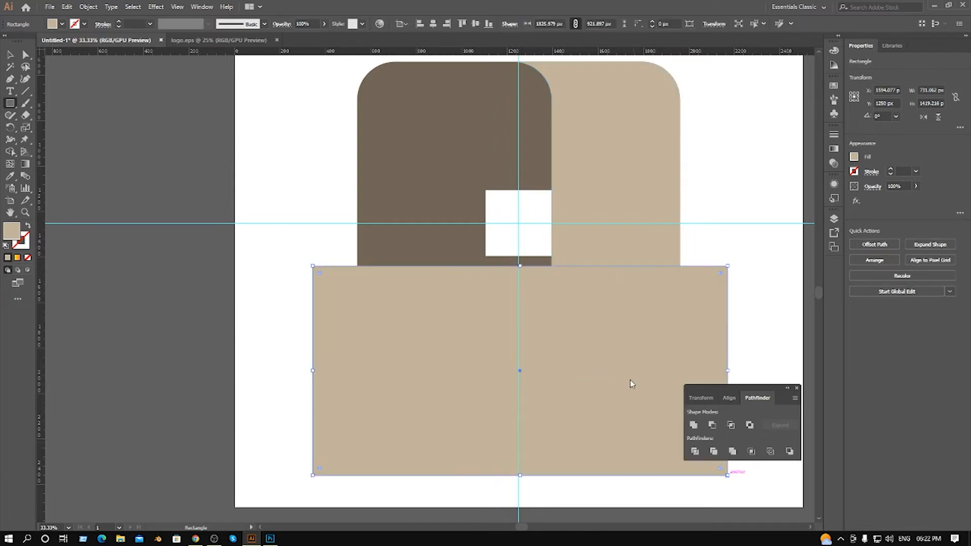
scroll(535, 243, "up", 4)
key("v")
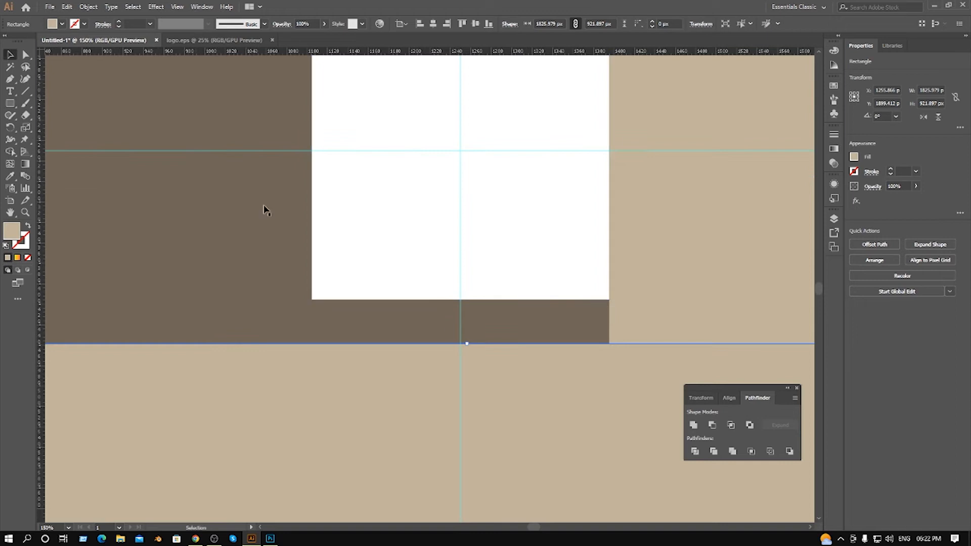
left_click_drag(467, 346, 466, 299)
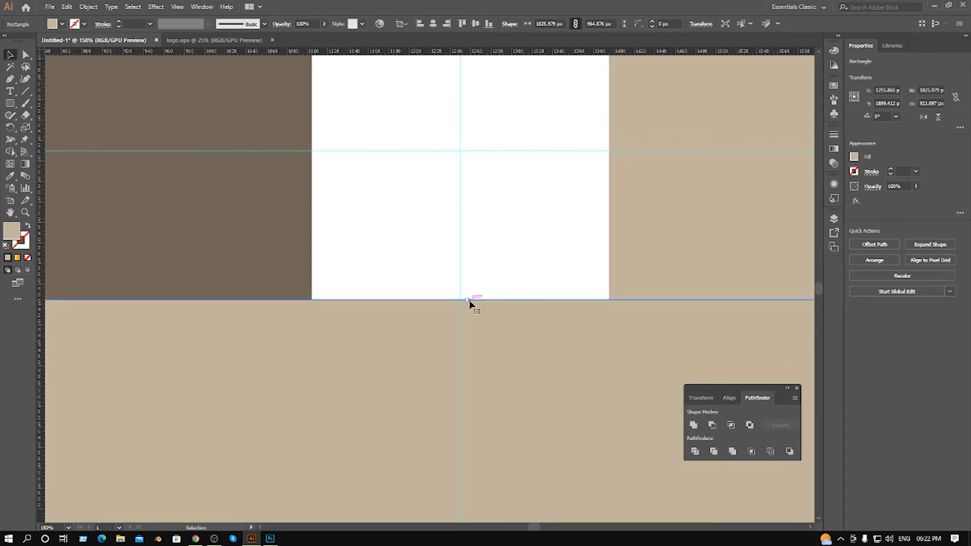
scroll(471, 296, "down", 6)
scroll(498, 332, "down", 1)
- Fill the rectangle with a light orange-brown swatch and deselect it
left_click(61, 25)
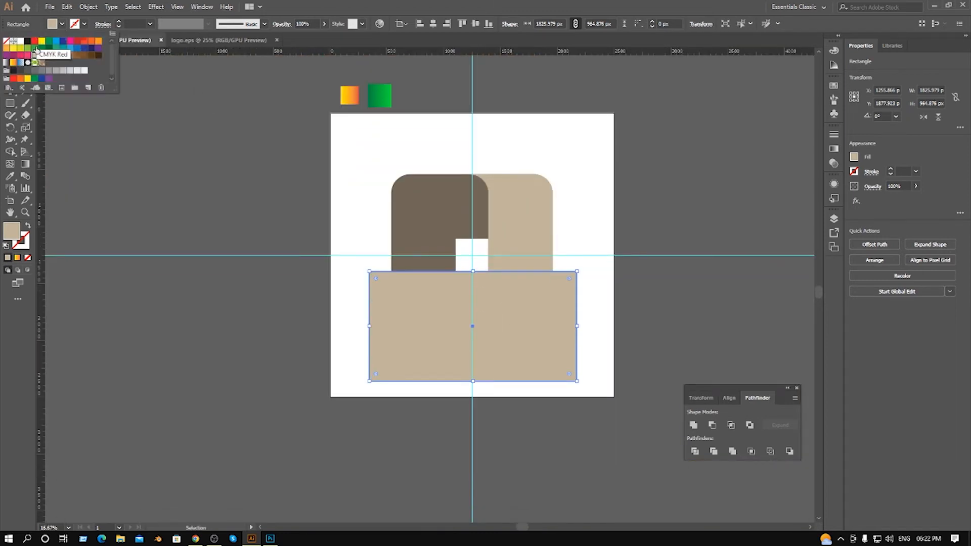
left_click(60, 59)
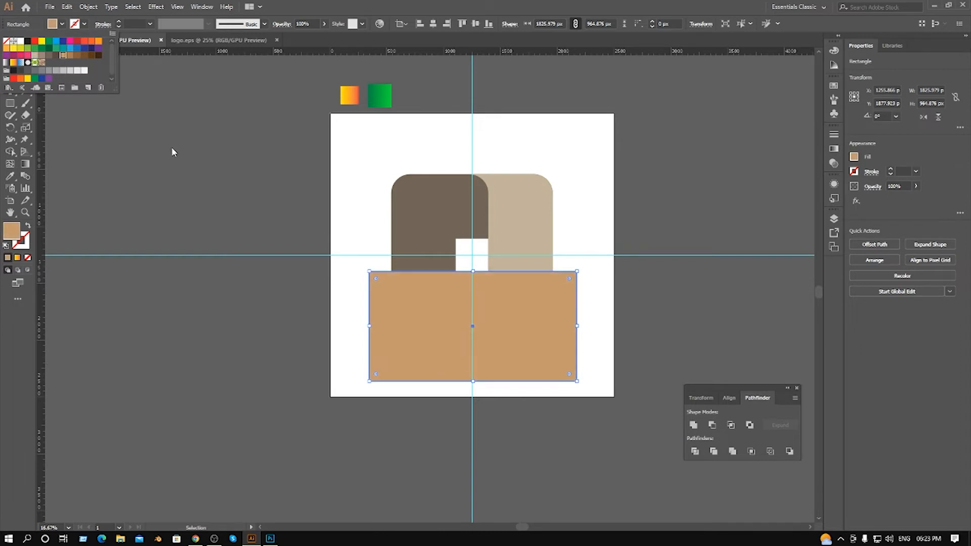
left_click(609, 253)
- Subtract the orange-brown rectangle from the tan right-hand piece with Minus Front
scroll(554, 256, "up", 2)
left_click(508, 240)
left_click(565, 343, "shift")
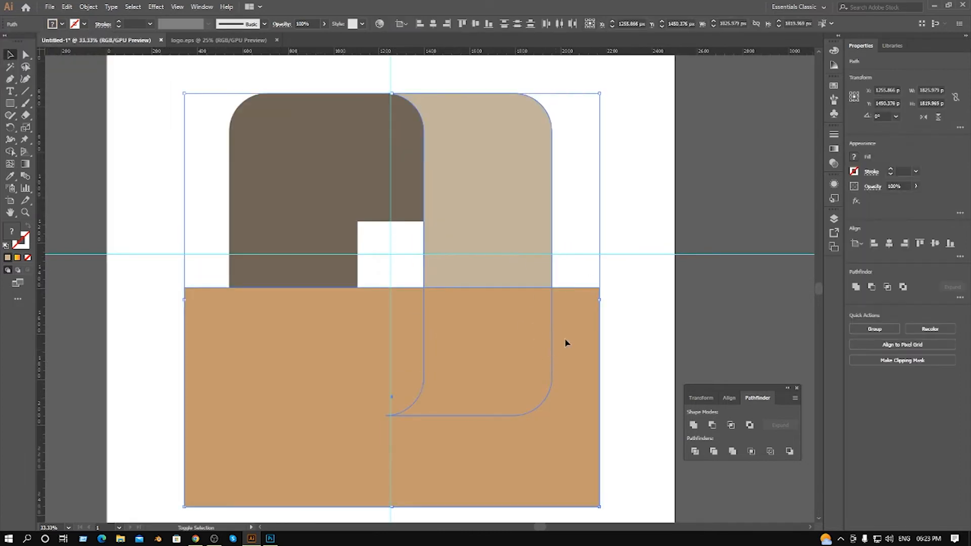
left_click(731, 425)
left_click(602, 234)
- Rotate a copy of the tan upper-right piece by 90° around the intersection of the guides
left_click(438, 208)
scroll(387, 177, "up", 1)
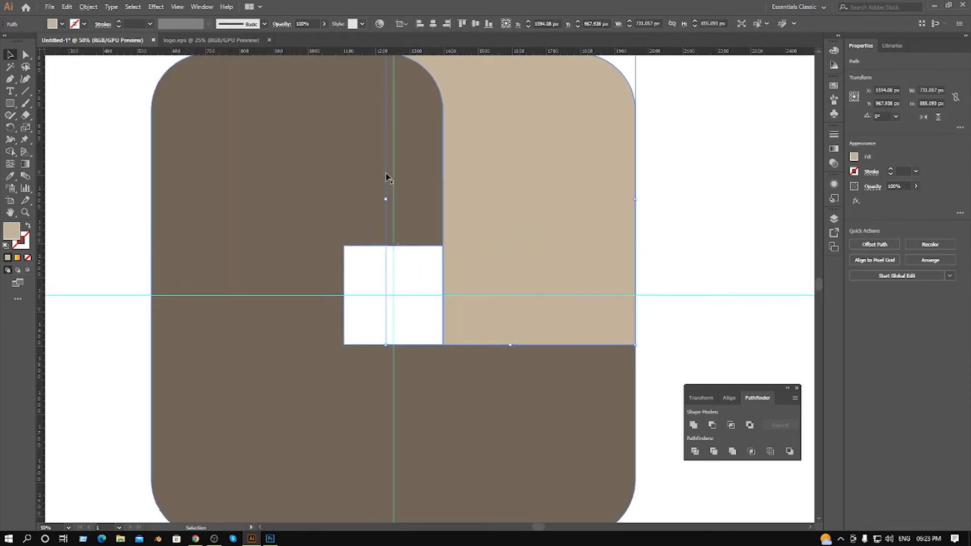
scroll(388, 267, "up", 3)
scroll(414, 275, "down", 1)
scroll(419, 300, "up", 2)
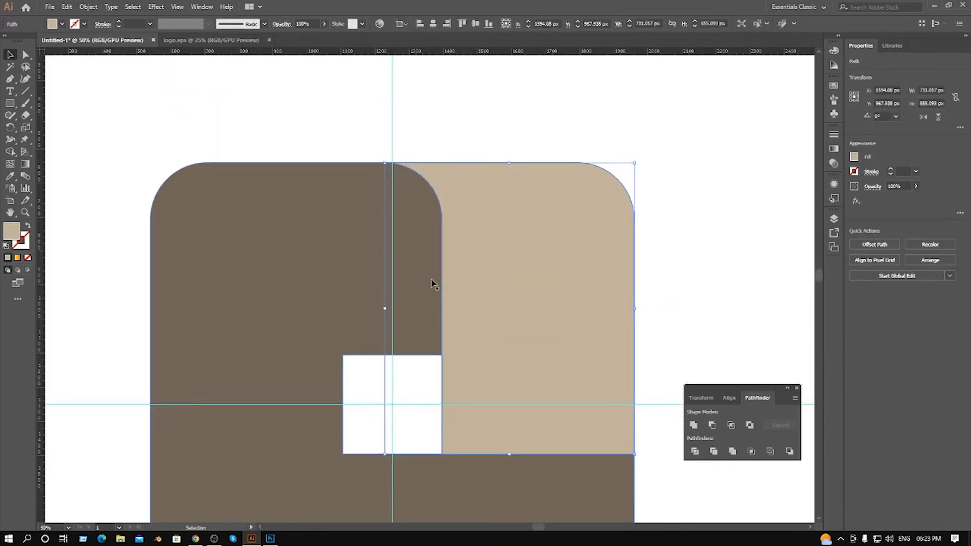
key("r")
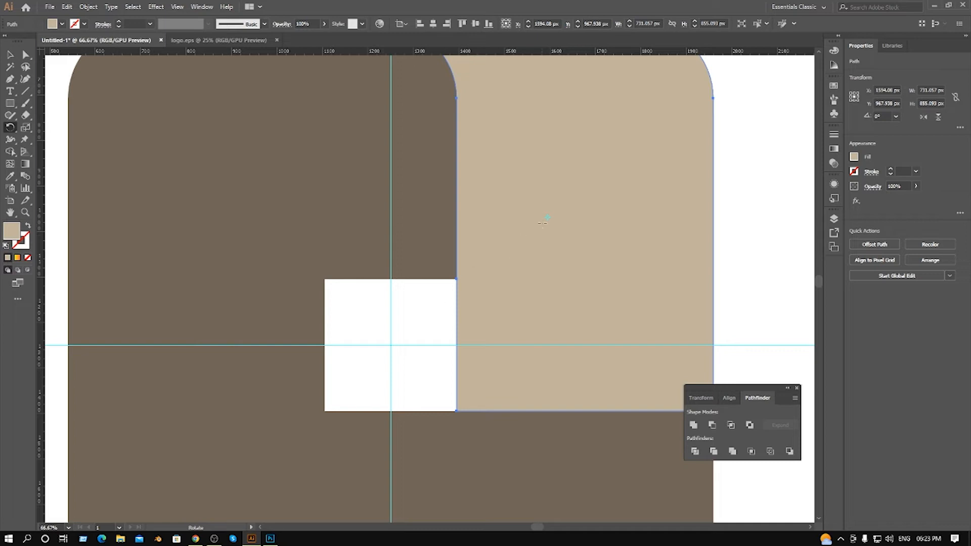
left_click_drag(615, 324, 481, 297)
key("ctrl+z")
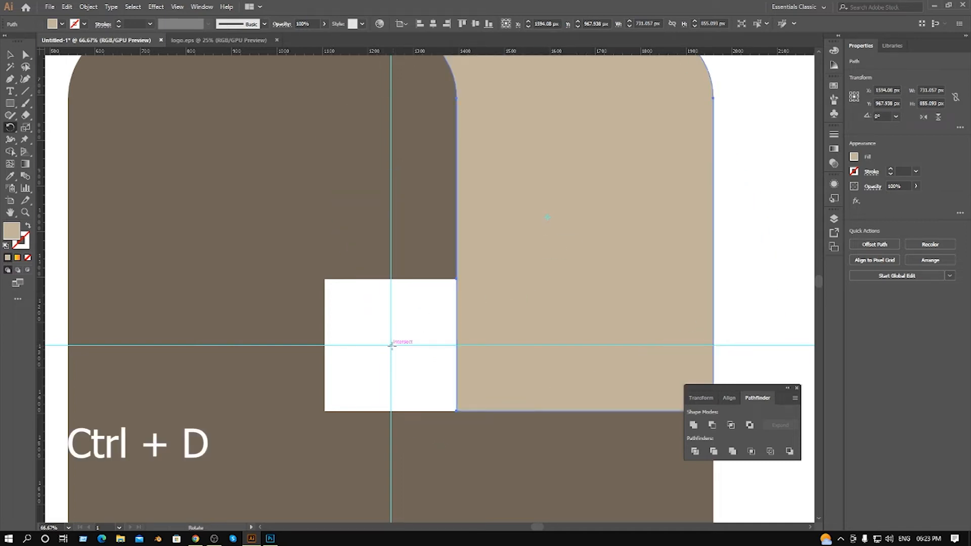
scroll(547, 198, "down", 2)
left_click_drag(581, 199, 390, 149)
- Fill the rotated upper-left copy with a greyish-brown swatch and deselect it
scroll(400, 115, "up", 1)
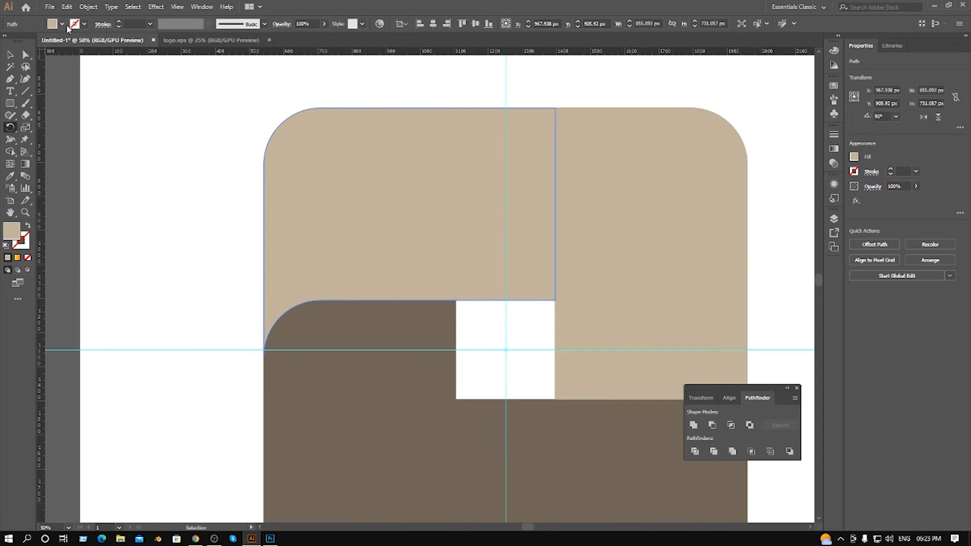
left_click(61, 23)
left_click(43, 56)
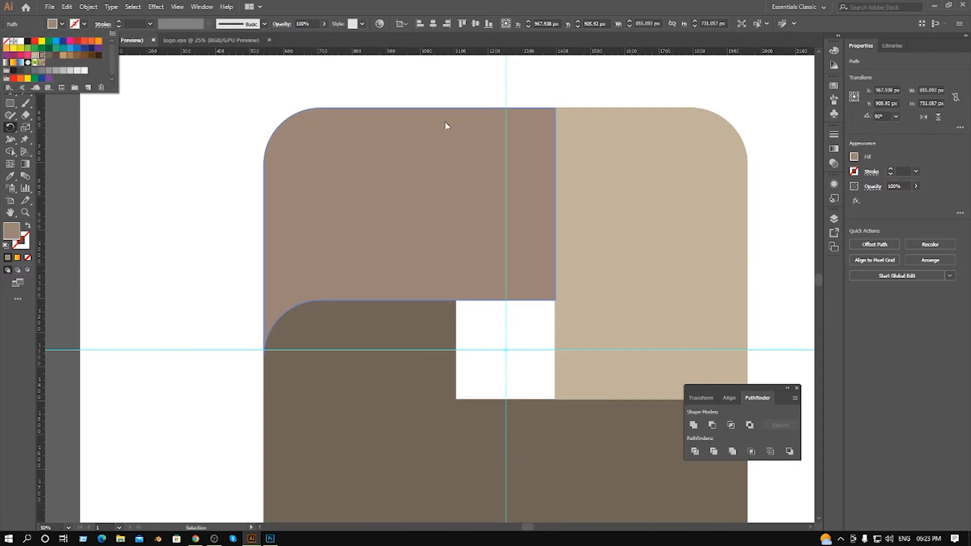
left_click(349, 4)
left_click(10, 54)
left_click(168, 167)
- Bring the tan upper-right piece to the front of the brown upper-left piece
left_click(586, 220)
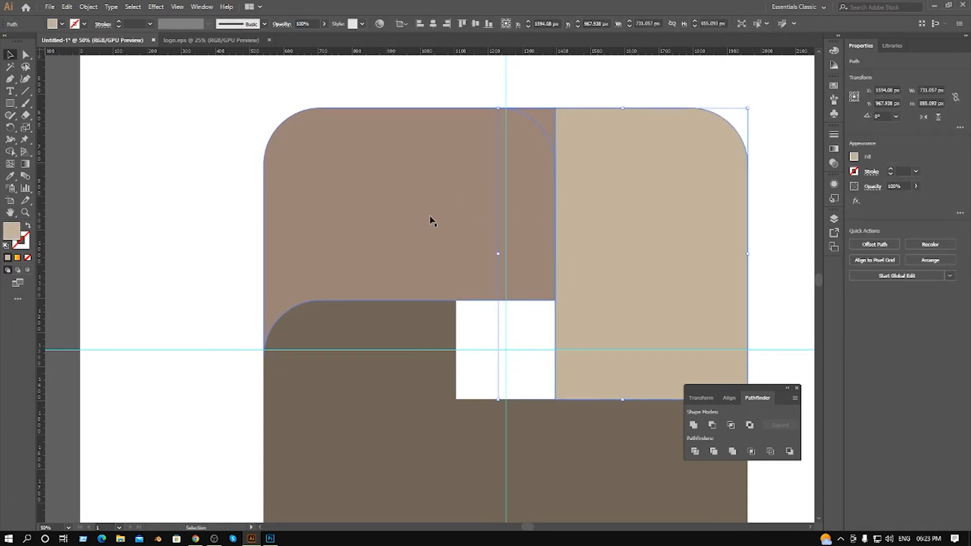
right_click(620, 170)
mouse_move(657, 325)
left_click(753, 324)
left_click(788, 170)
- Trim the overlapping brown and tan pieces with the Pathfinder and ungroup the result
left_click(429, 216)
left_click(602, 204, "shift")
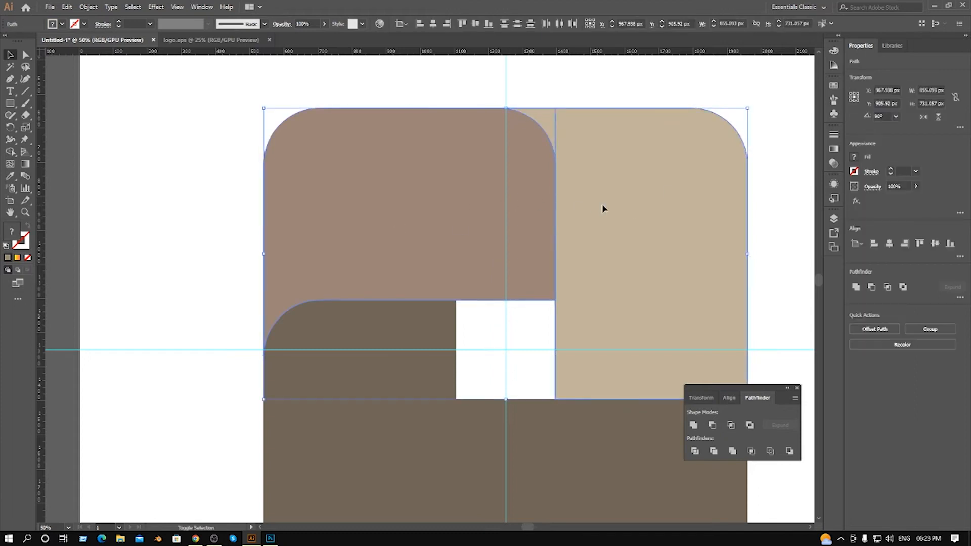
left_click(714, 451)
right_click(339, 176)
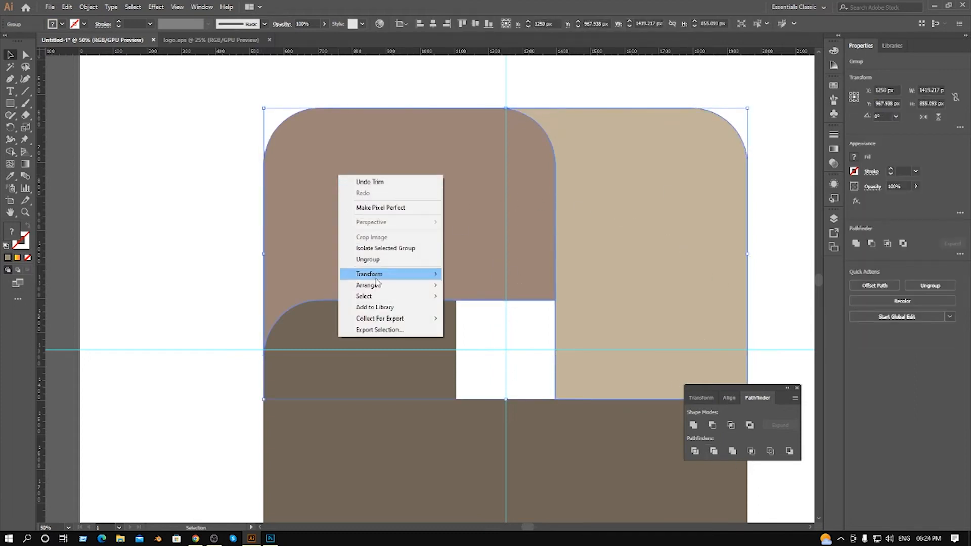
left_click(371, 260)
left_click(216, 221)
- Rotate a copy of the greyish-brown upper-left piece by 90° around the guide intersection to form the lower-left piece
scroll(496, 232, "down", 1)
scroll(507, 243, "up", 1)
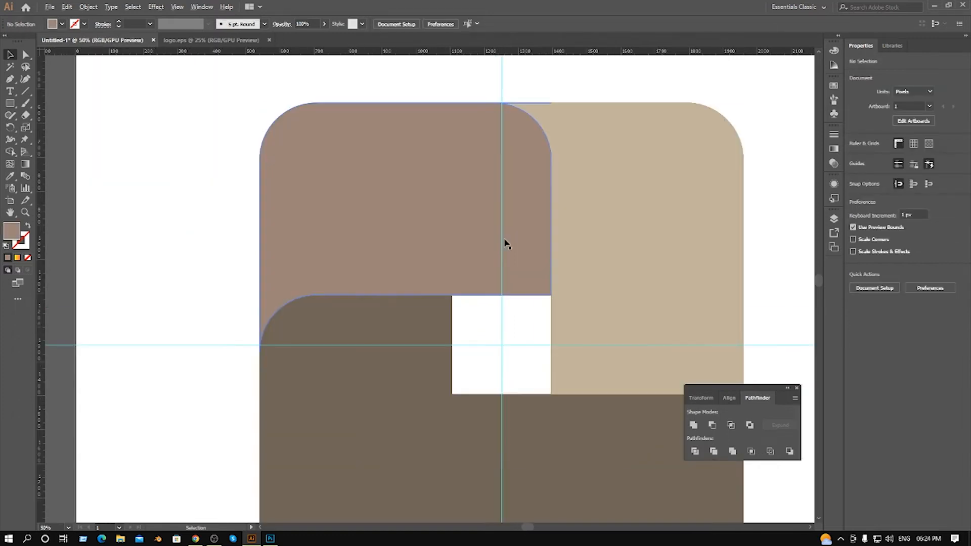
left_click(456, 217)
scroll(476, 230, "down", 1)
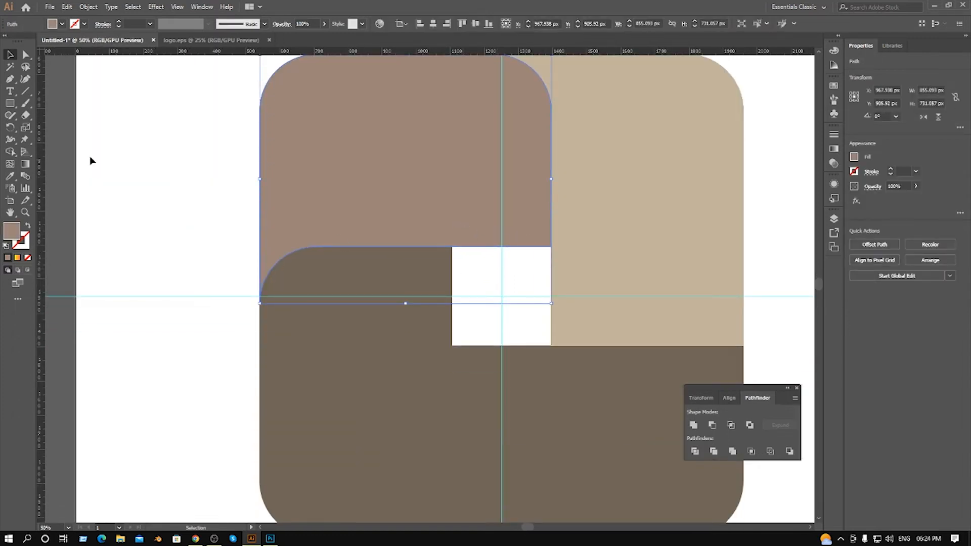
left_click(12, 127)
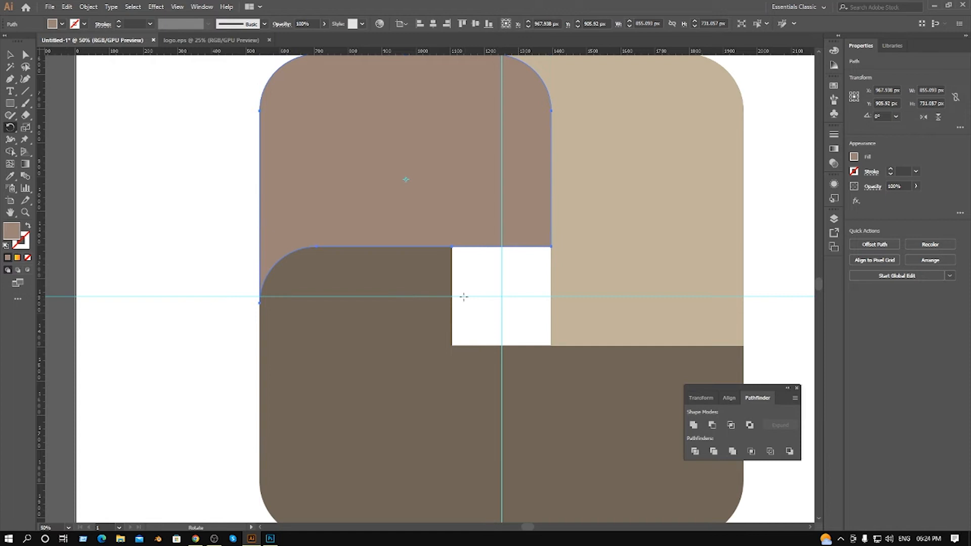
scroll(424, 283, "up", 2)
scroll(425, 283, "left", 1)
left_click_drag(425, 283, 418, 499)
key("shift")
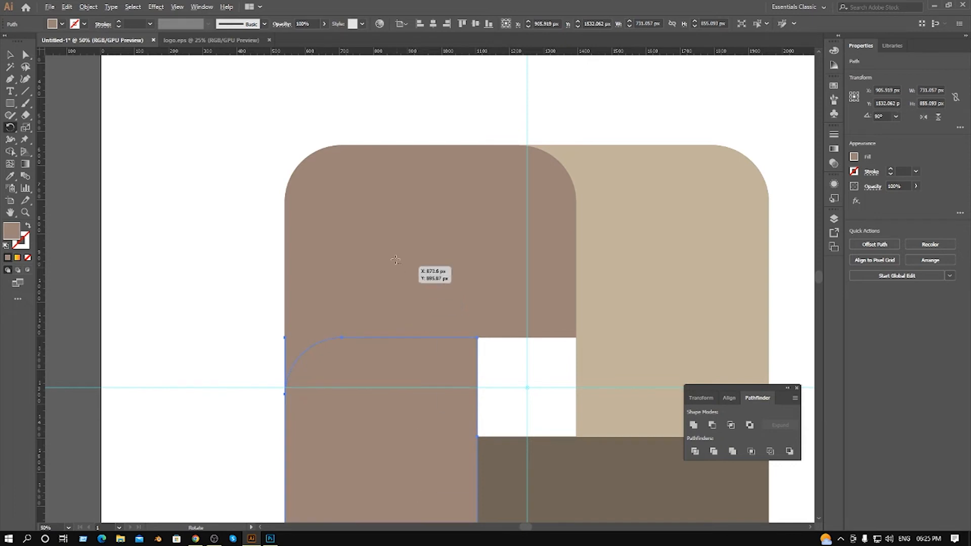
scroll(431, 268, "down", 2)
scroll(339, 260, "down", 2)
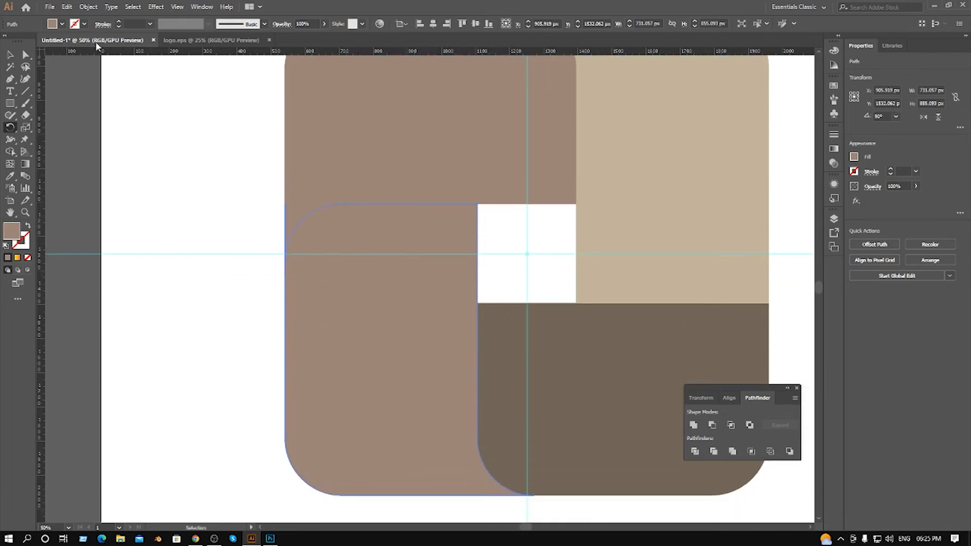
- Fill the lower-left copy with a light brown swatch and repeat the rotated copy twice to form the lower-right and upper-right pieces
left_click(62, 24)
left_click(70, 55)
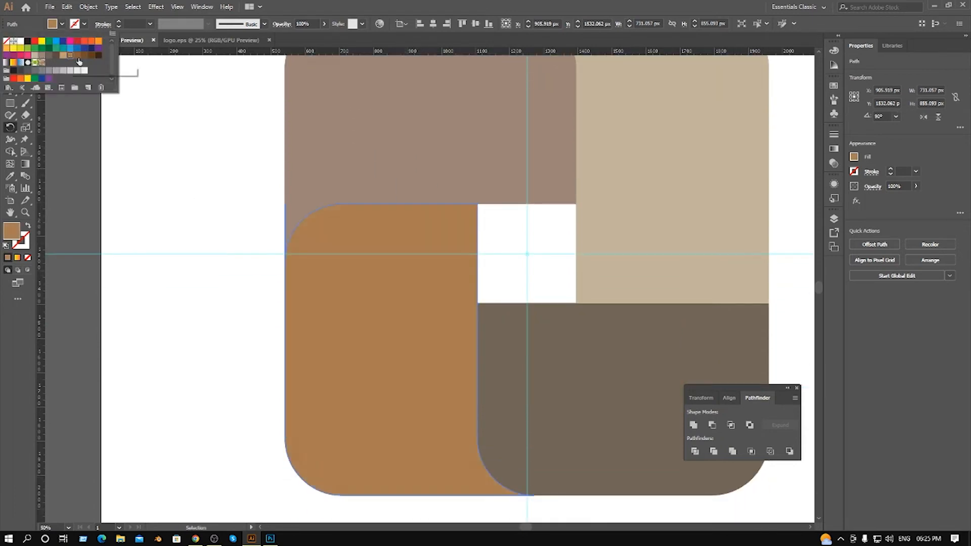
left_click(299, 6)
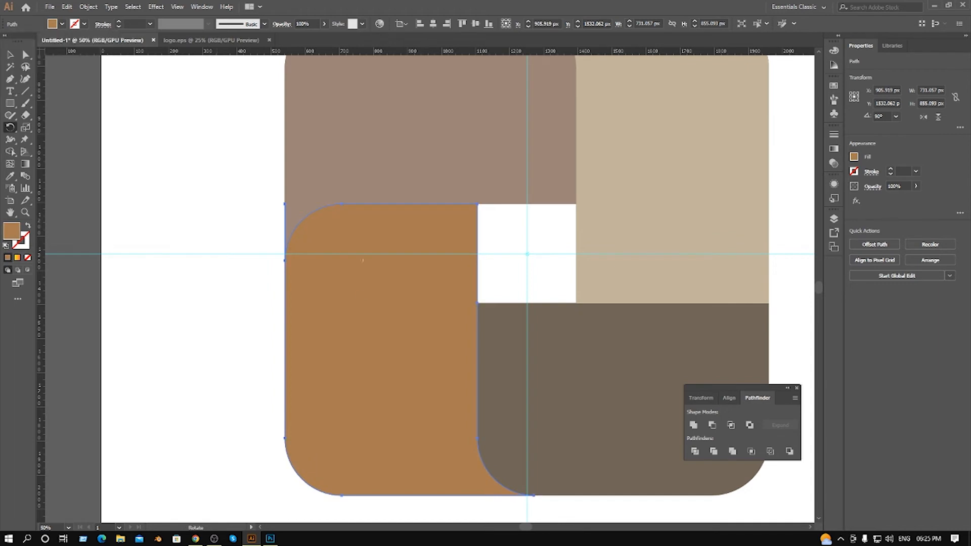
scroll(362, 294, "down", 2)
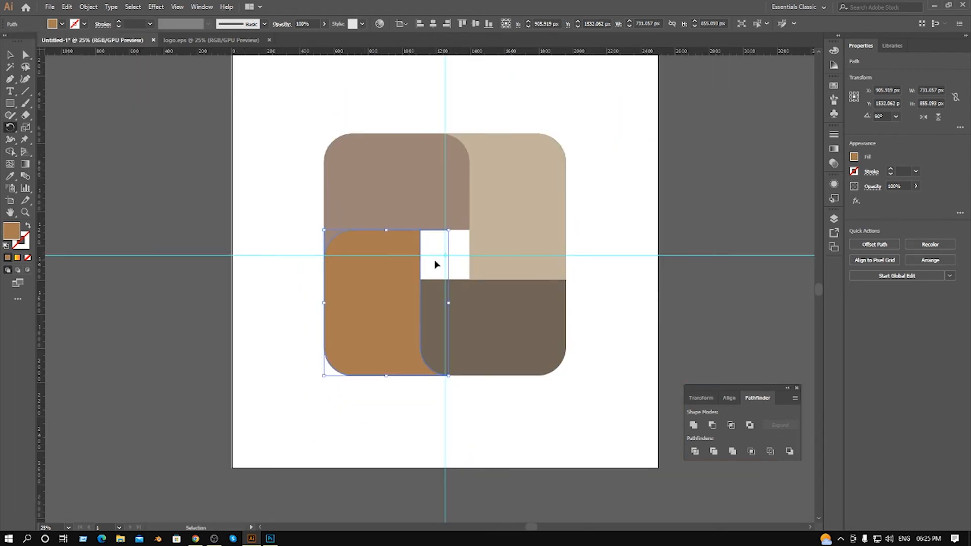
key("ctrl+d")
key("ctrl+d")
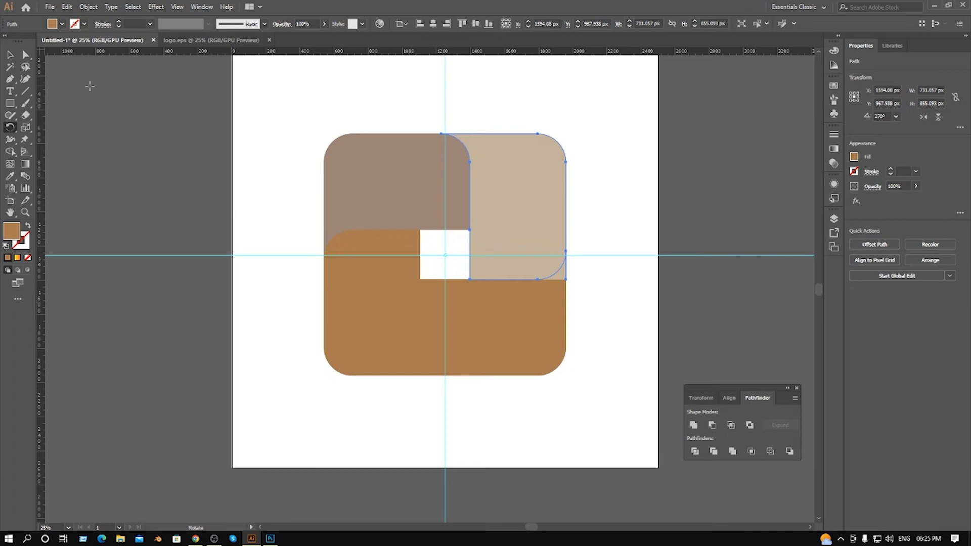
- Delete the old tan piece covering the new light brown upper-right piece
left_click(11, 55)
left_click(154, 162)
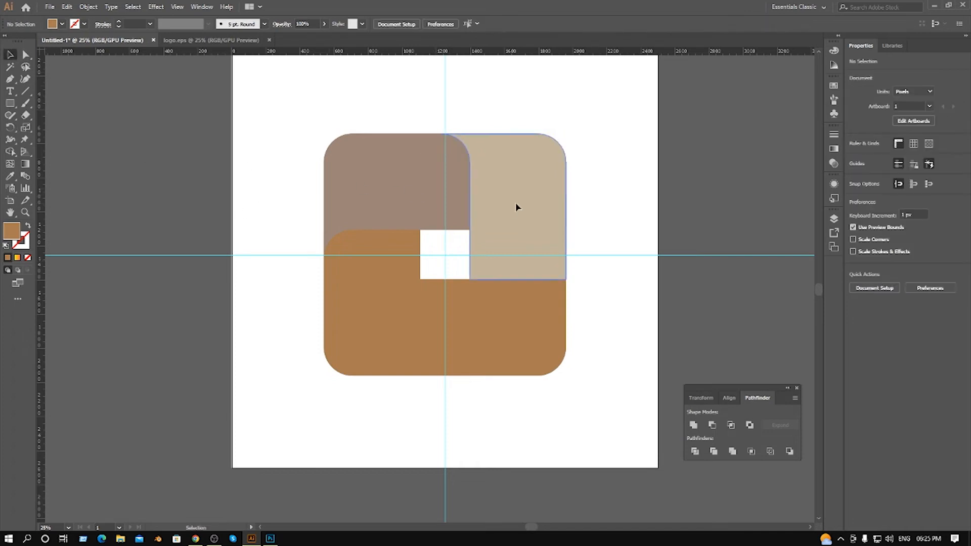
left_click(518, 208)
left_click_drag(454, 206, 577, 230)
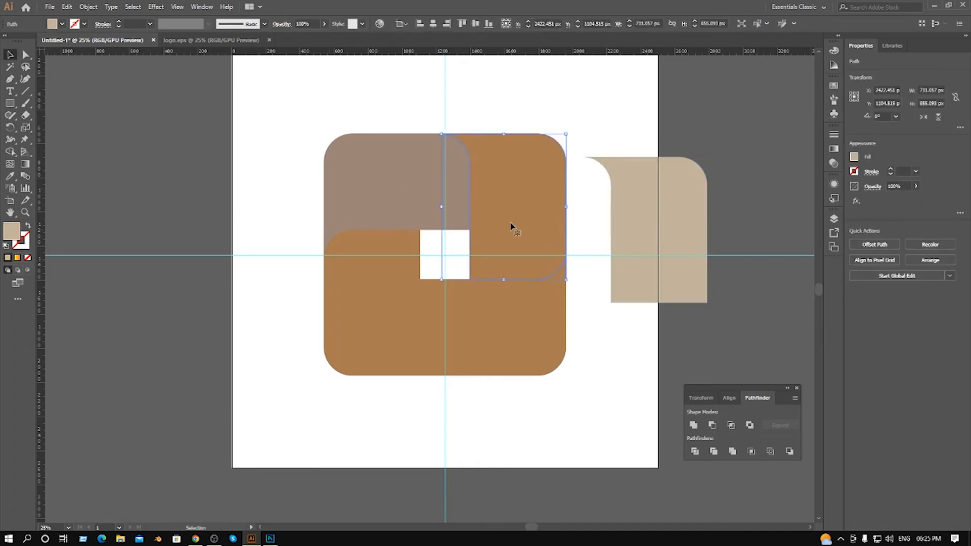
key("Delete")
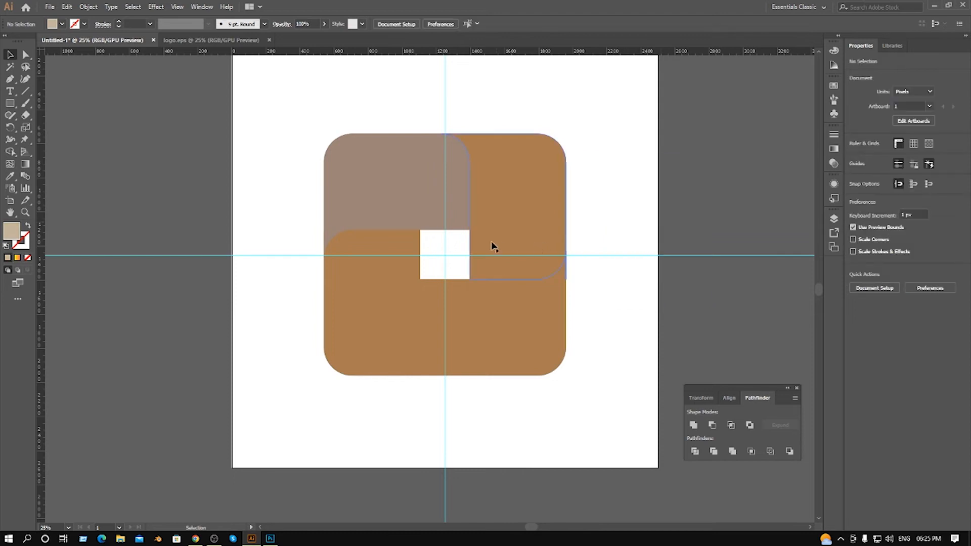
- Apply the green gradient of the sample square above the artboard to the upper-right piece with the Eyedropper
left_click(365, 288)
scroll(359, 298, "down", 1)
scroll(377, 239, "up", 3)
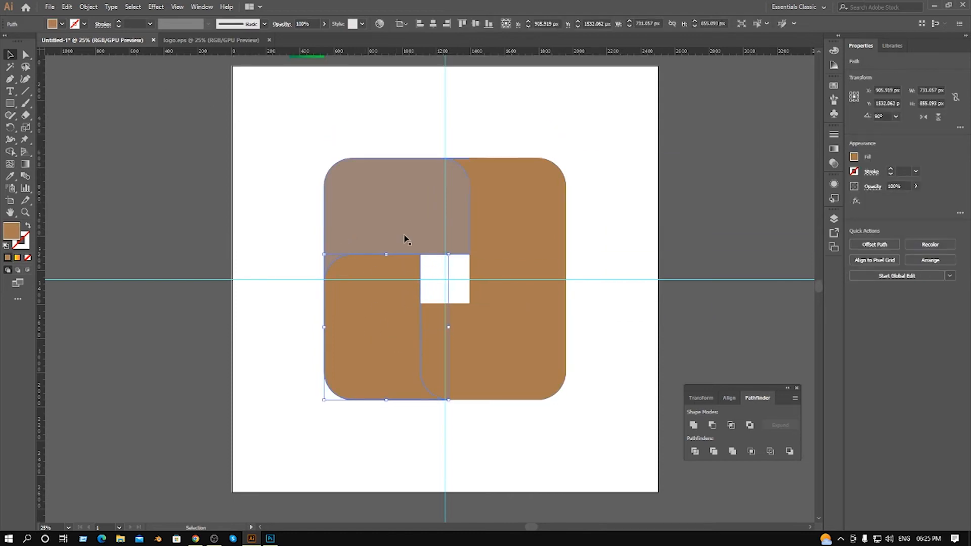
left_click(521, 269)
scroll(531, 298, "up", 2)
scroll(532, 298, "down", 2)
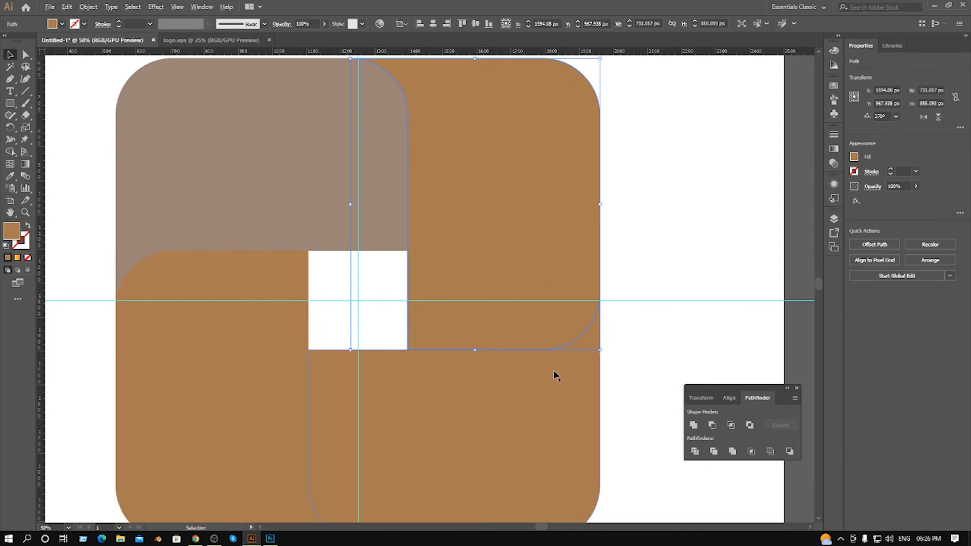
scroll(509, 281, "down", 1)
scroll(288, 146, "up", 3)
scroll(310, 172, "up", 2)
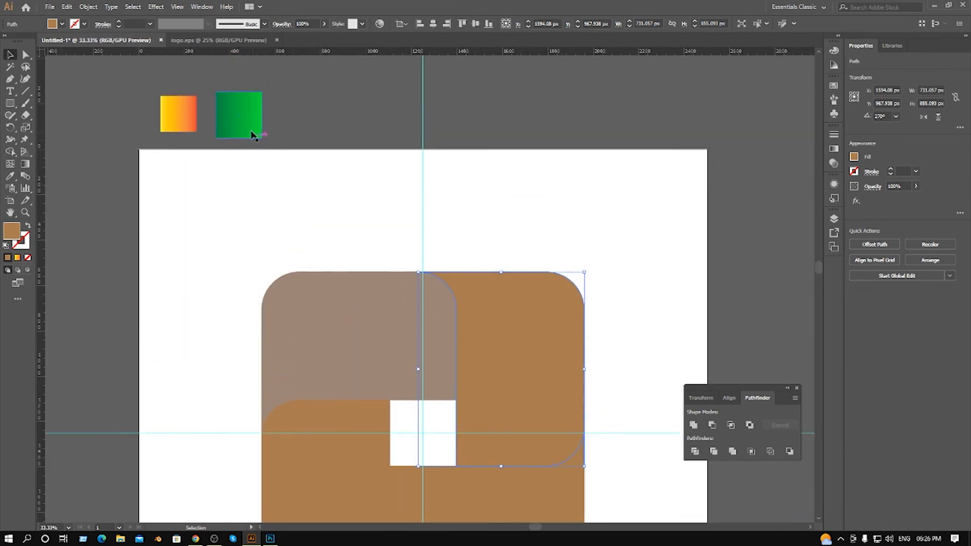
left_click(10, 176)
left_click(244, 111)
scroll(408, 182, "down", 3)
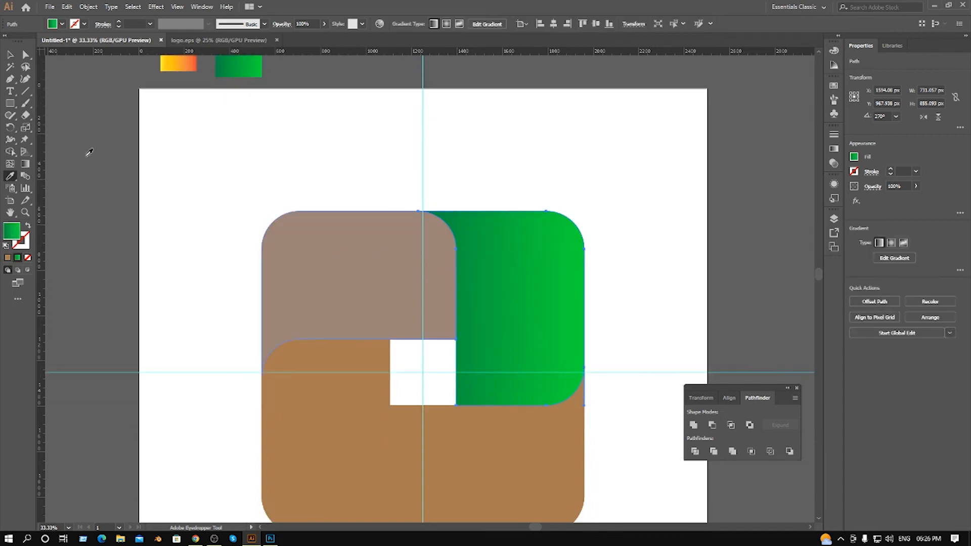
- Apply the sample square's green gradient to the upper-left, lower-left and lower-right pieces together
left_click(11, 55)
left_click(319, 296, "shift")
left_click(354, 432, "shift")
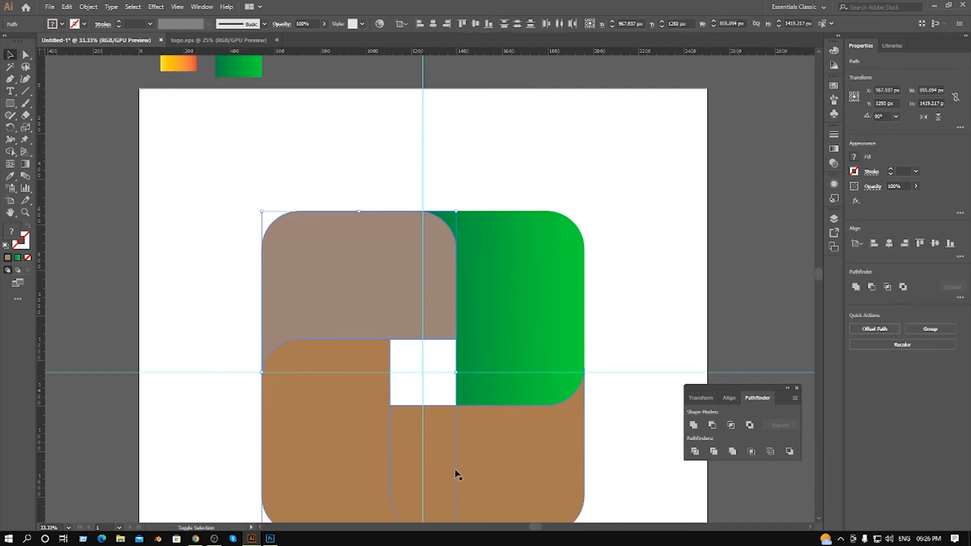
left_click(11, 176)
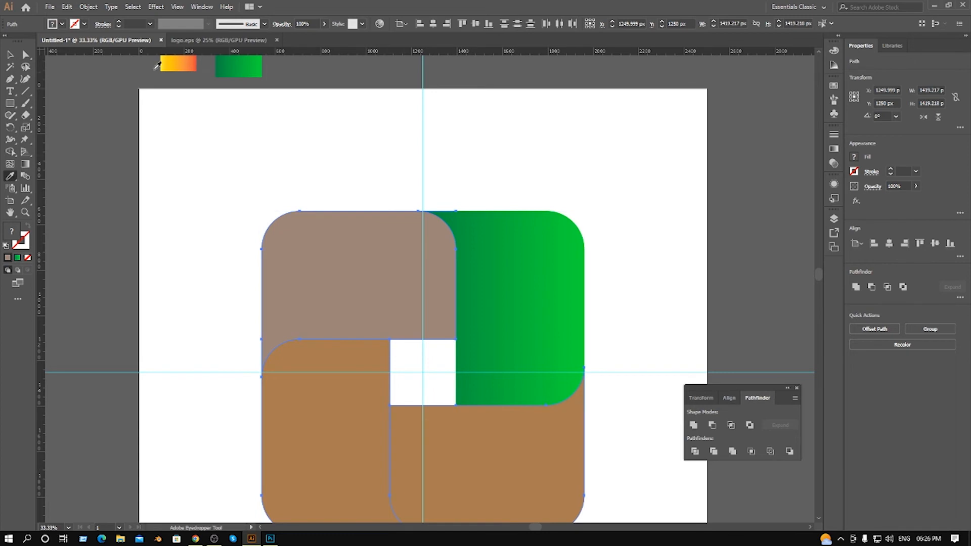
left_click(221, 62)
scroll(390, 180, "down", 2)
scroll(411, 246, "up", 2)
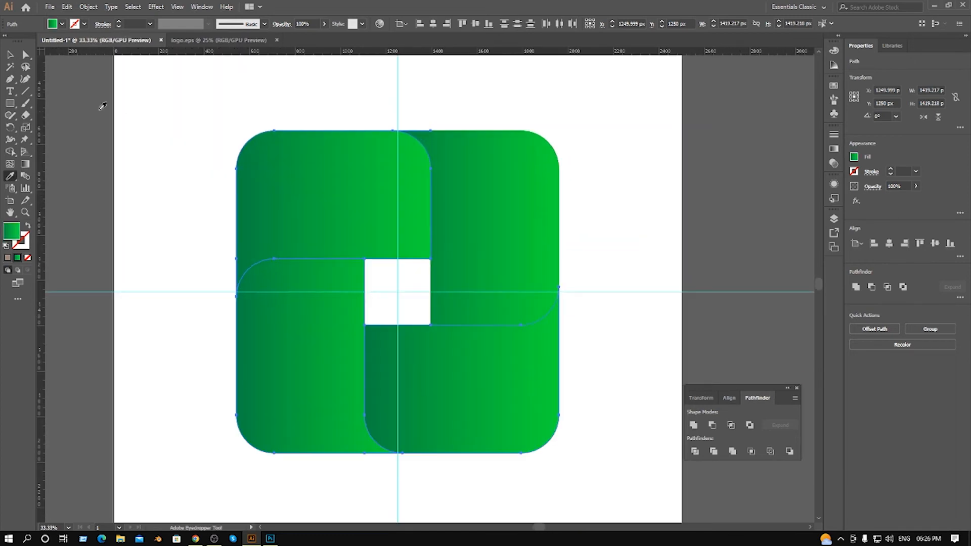
- Darken the starting color stop of the green sample square's gradient to hex 006043
left_click(17, 51)
left_click(147, 124)
scroll(273, 153, "up", 4)
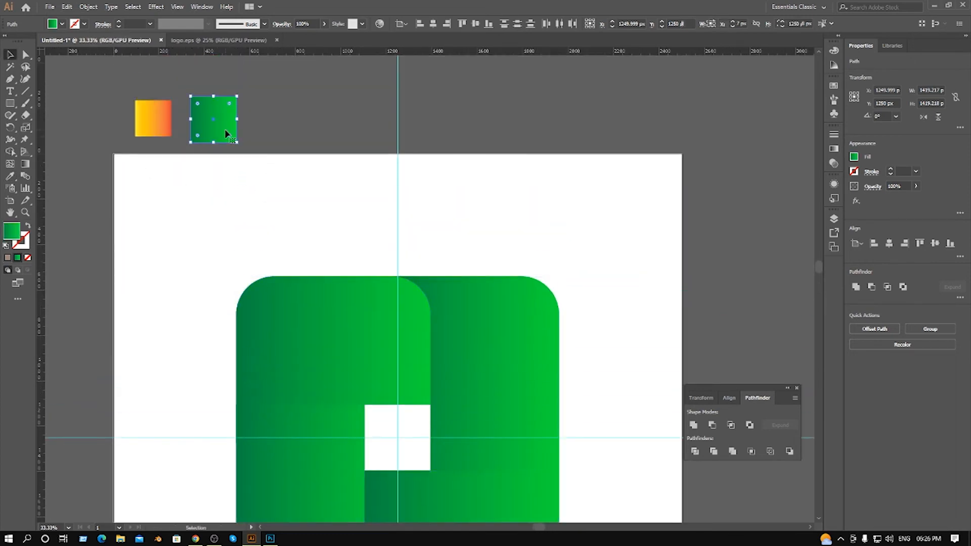
left_click(223, 132)
left_click(190, 8)
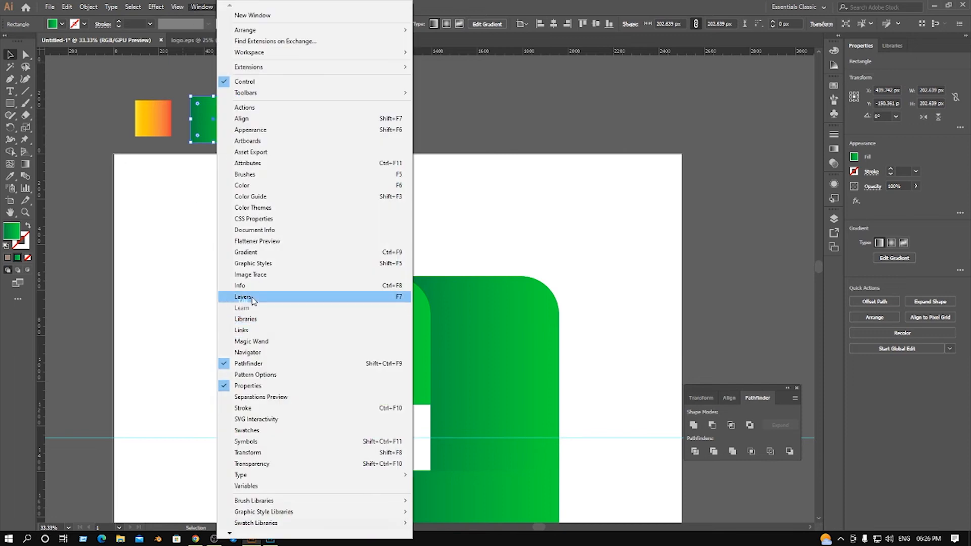
left_click(243, 252)
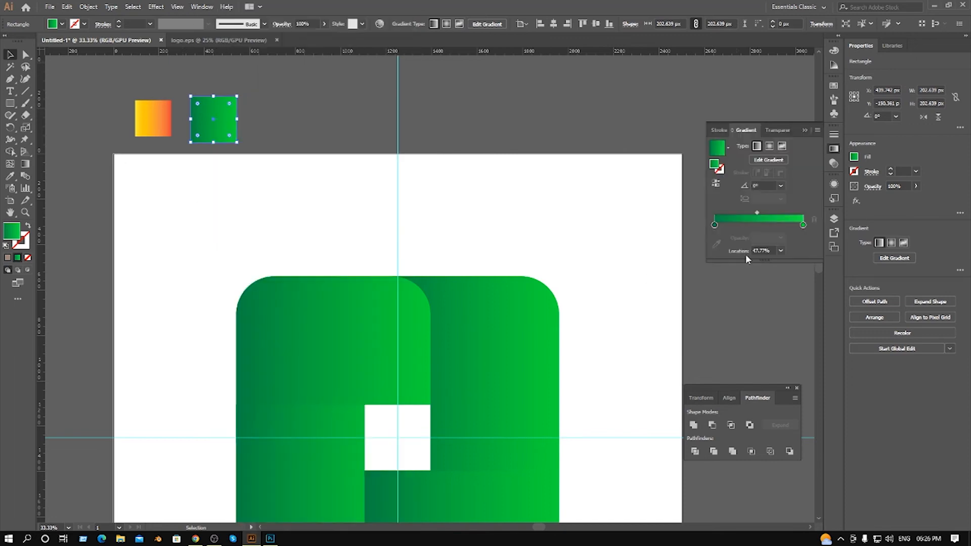
double_click(715, 226)
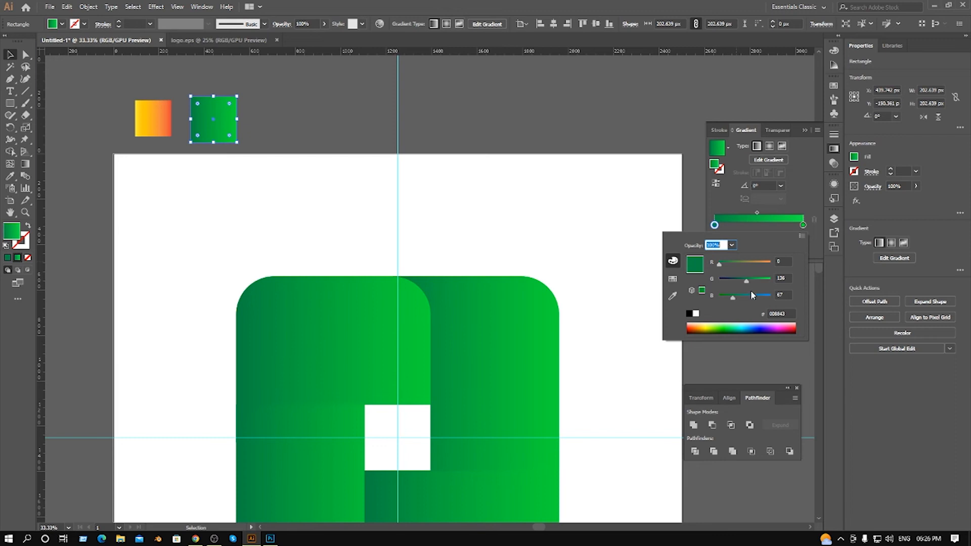
left_click_drag(746, 283, 738, 280)
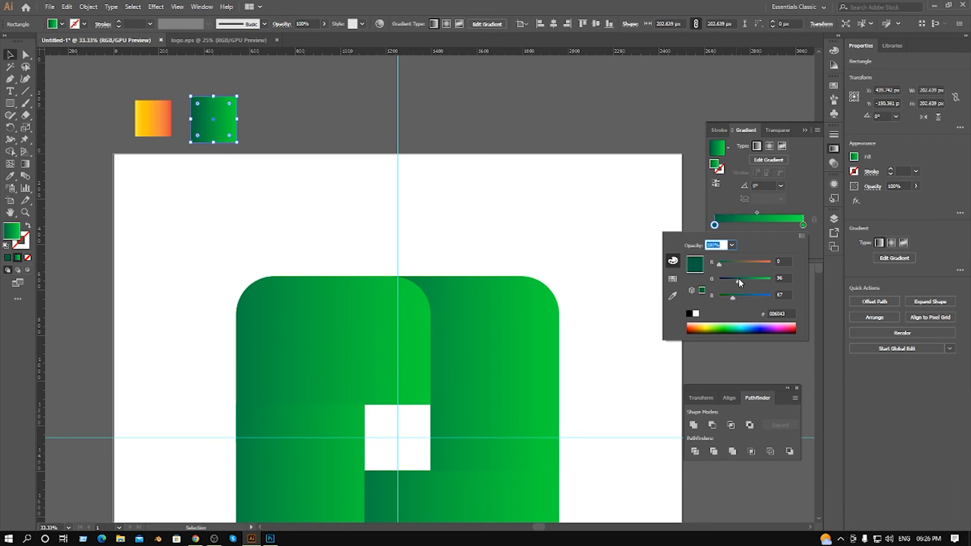
left_click(506, 167)
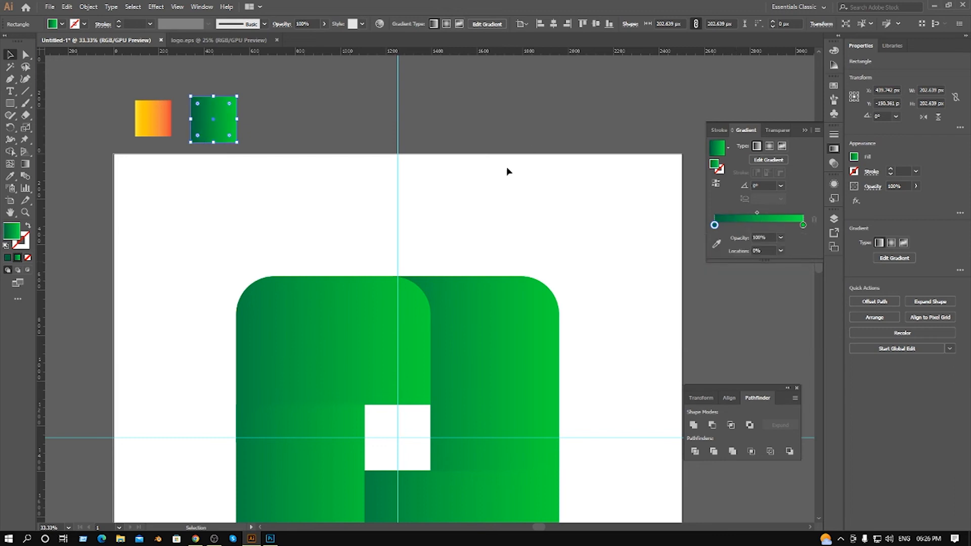
- Redirect the upper-right piece's gradient to 90°, running from dark green at its lower edge to light green at its upper edge
scroll(499, 202, "down", 2)
scroll(494, 289, "down", 2)
scroll(493, 256, "up", 2)
left_click(493, 256)
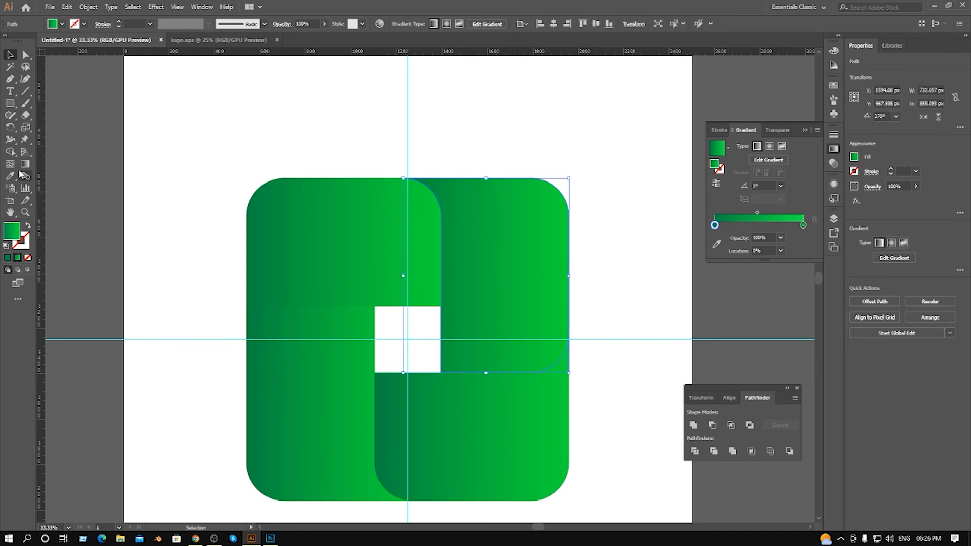
left_click(24, 164)
left_click_drag(497, 206, 501, 363)
left_click_drag(593, 223, 617, 340)
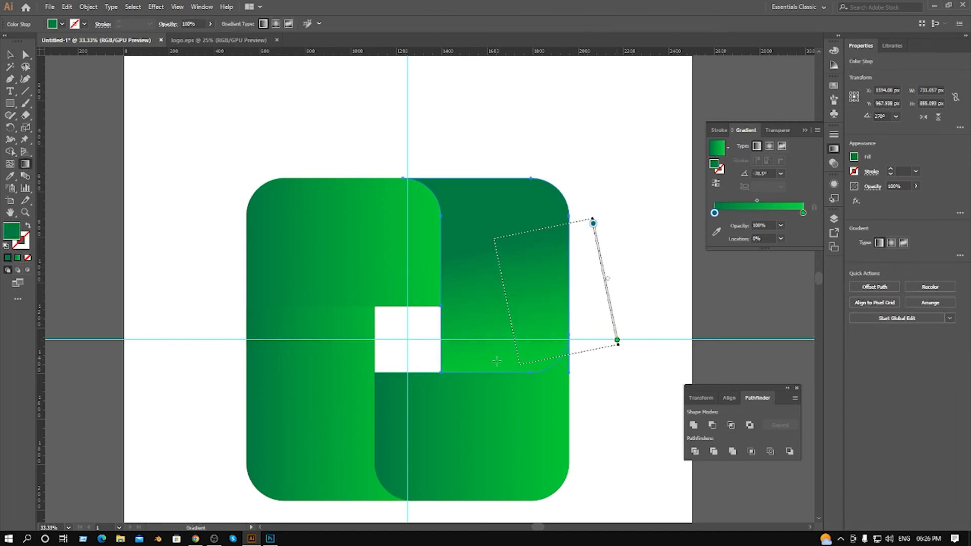
left_click_drag(499, 372, 507, 184)
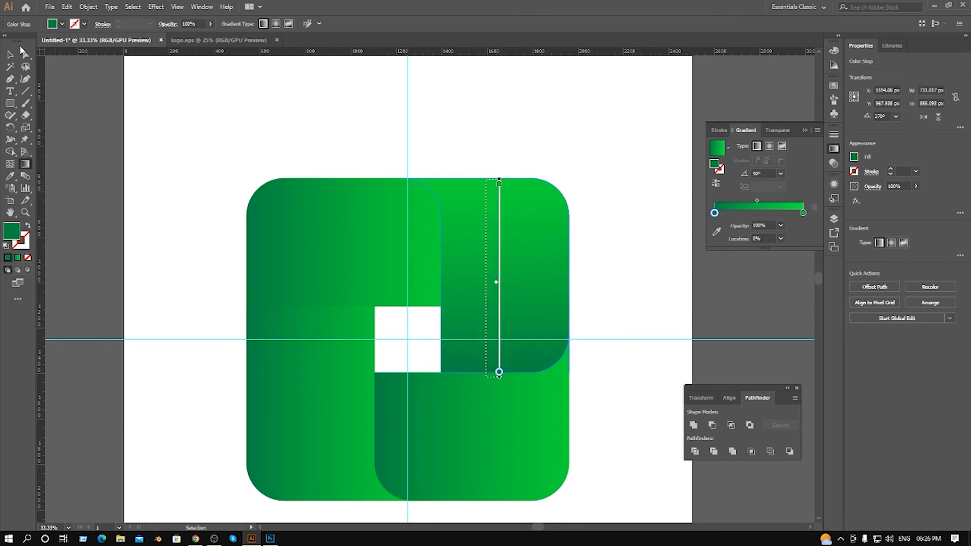
- Apply the sample square's darkened green gradient to the upper-left piece and deselect it
left_click(12, 53)
left_click(324, 228)
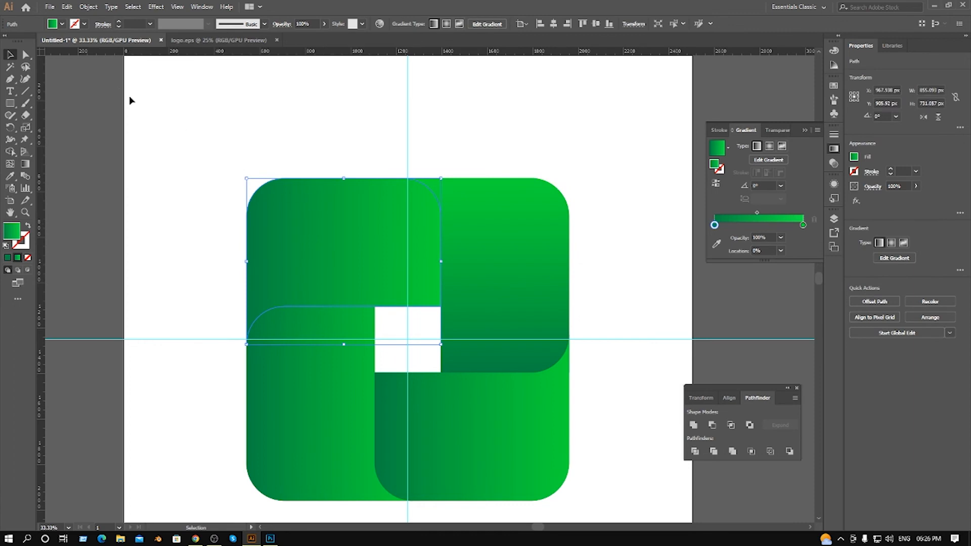
scroll(99, 178, "up", 4)
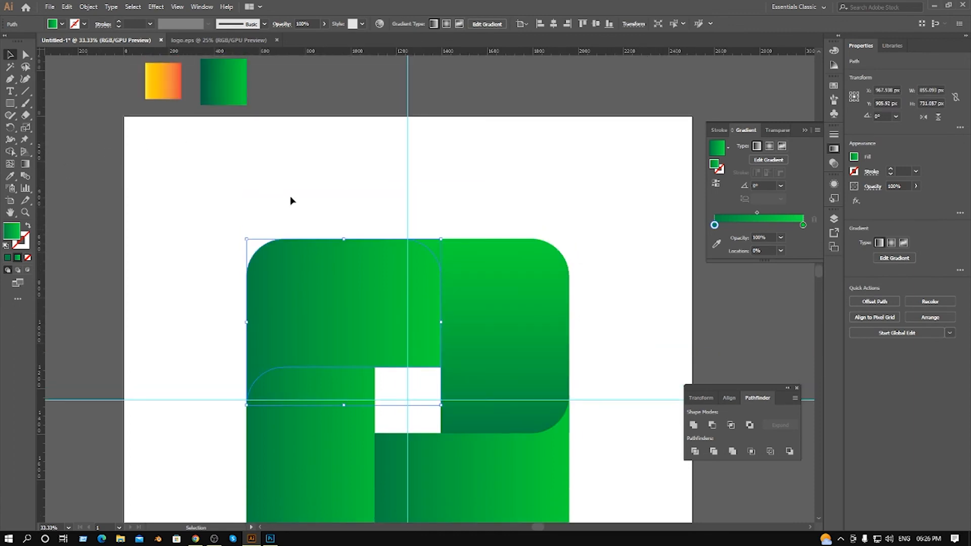
left_click(9, 176)
left_click(235, 76)
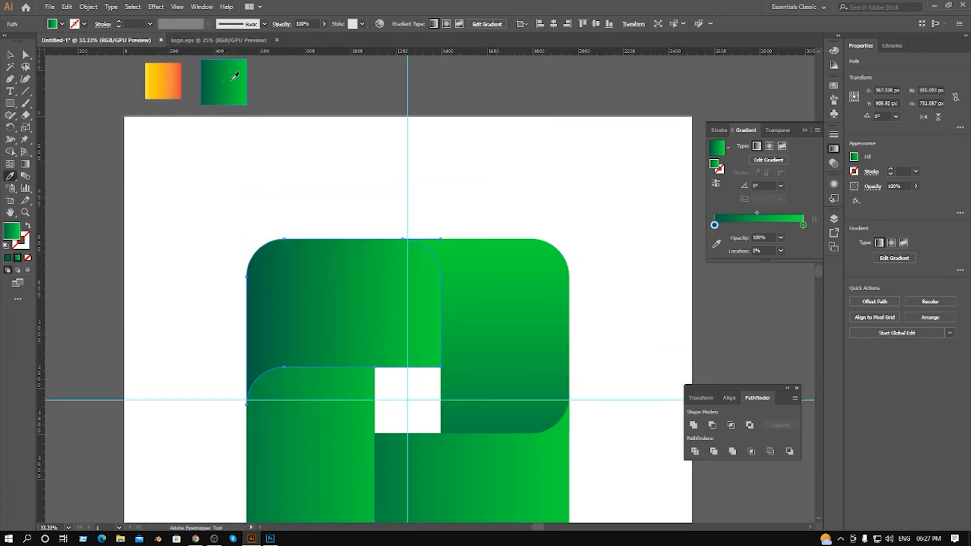
left_click(10, 54)
key("ctrl+shift+a")
- Apply the sample square's darkened green gradient to the upper-right piece and deselect it
left_click(472, 320)
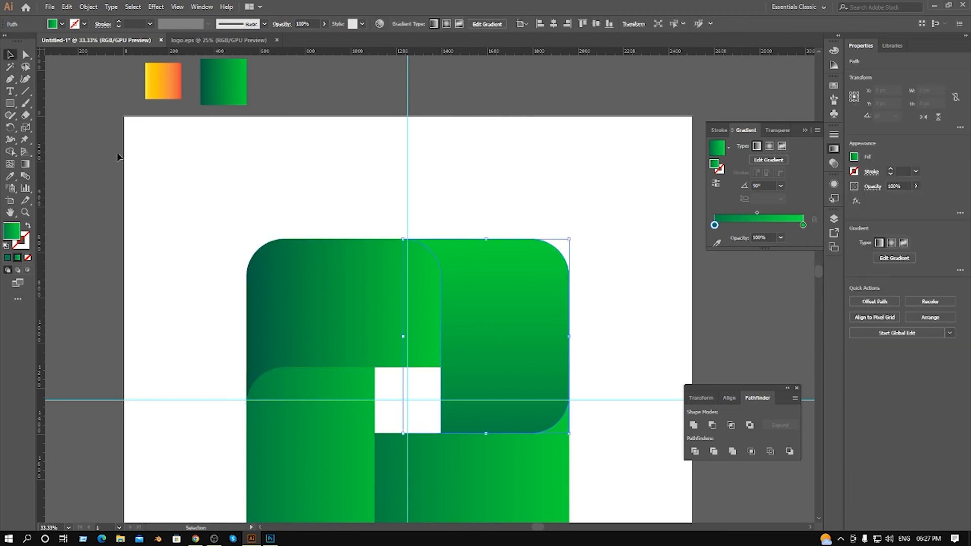
left_click(9, 175)
left_click(223, 87)
left_click(10, 54)
key("ctrl+shift+a")
- Reverse the upper-left piece's gradient to run horizontally from dark green at its right edge to light green at its left edge
left_click(390, 325)
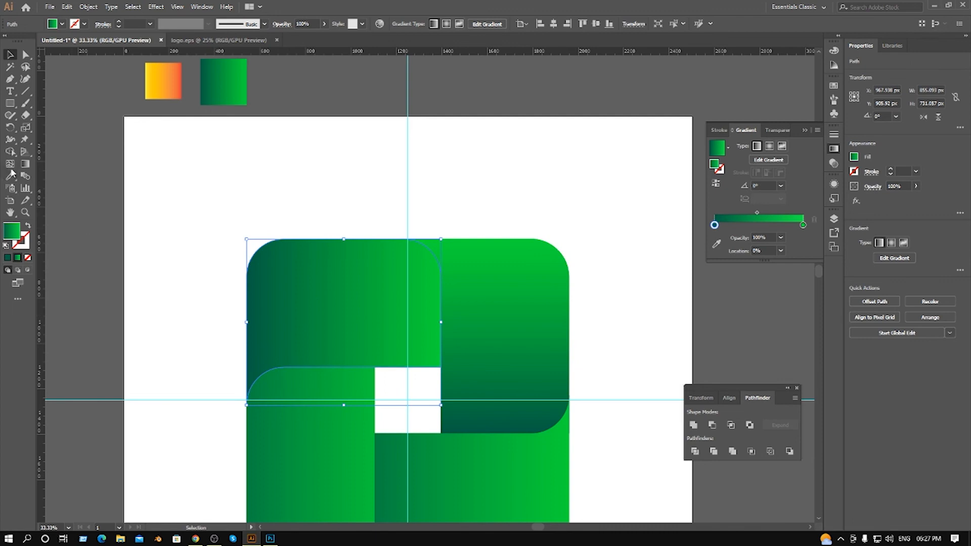
left_click(25, 163)
left_click_drag(441, 311, 250, 317)
scroll(251, 317, "down", 1)
scroll(268, 313, "down", 7)
scroll(290, 285, "up", 1)
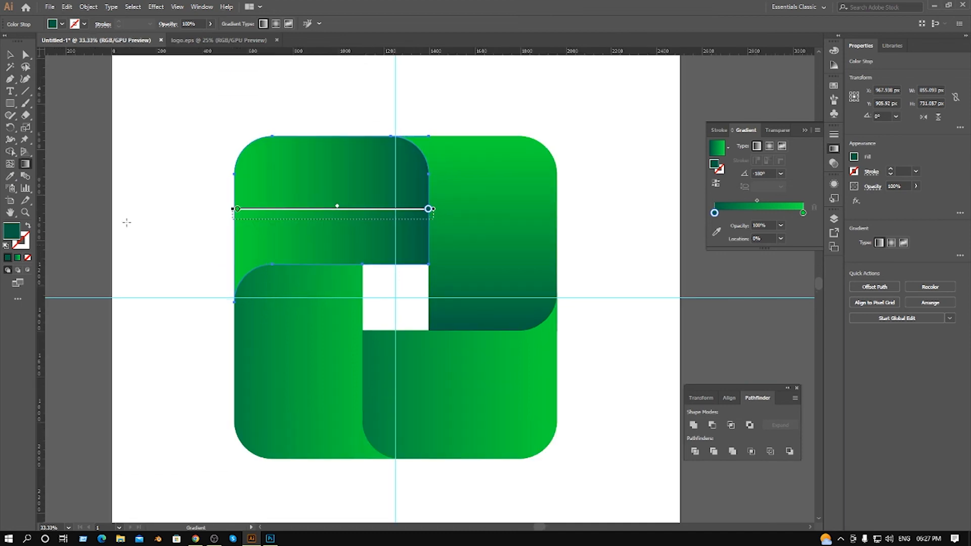
- Apply the sample square's darkened green gradient to the lower-left piece
left_click(17, 55)
left_click(271, 329)
scroll(258, 288, "up", 3)
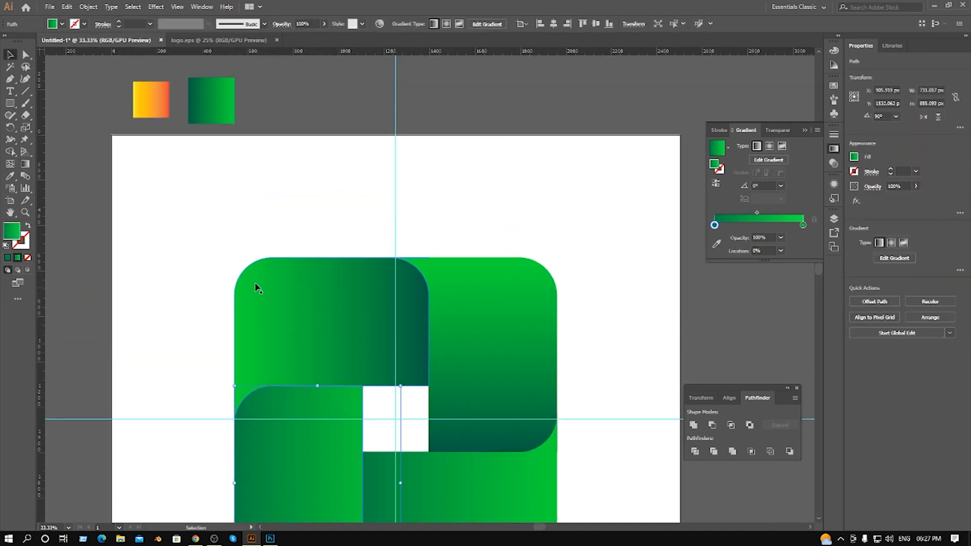
left_click(15, 179)
left_click(215, 103)
- Redirect the lower-left piece's gradient to -90°, running from dark green at its upper edge to light green at its lower edge
scroll(270, 167, "down", 3)
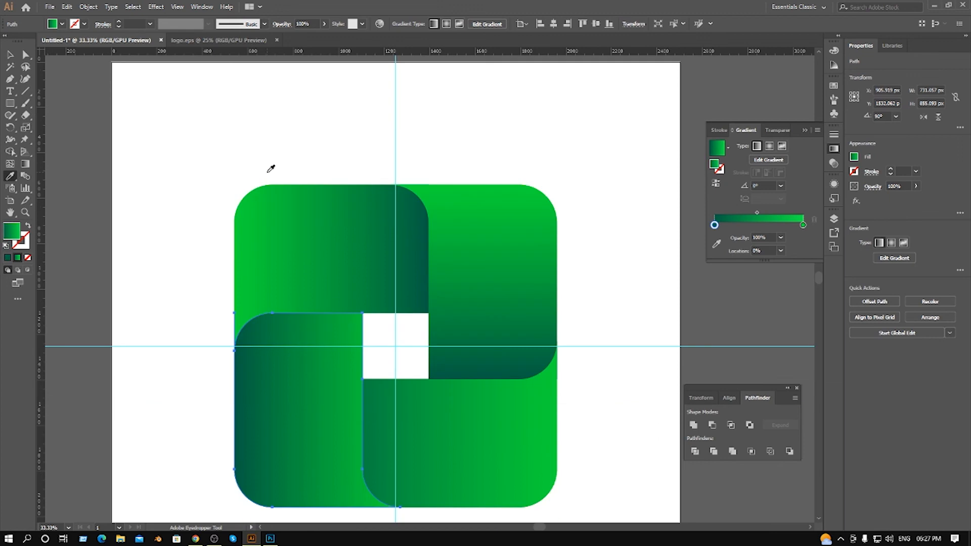
left_click(25, 164)
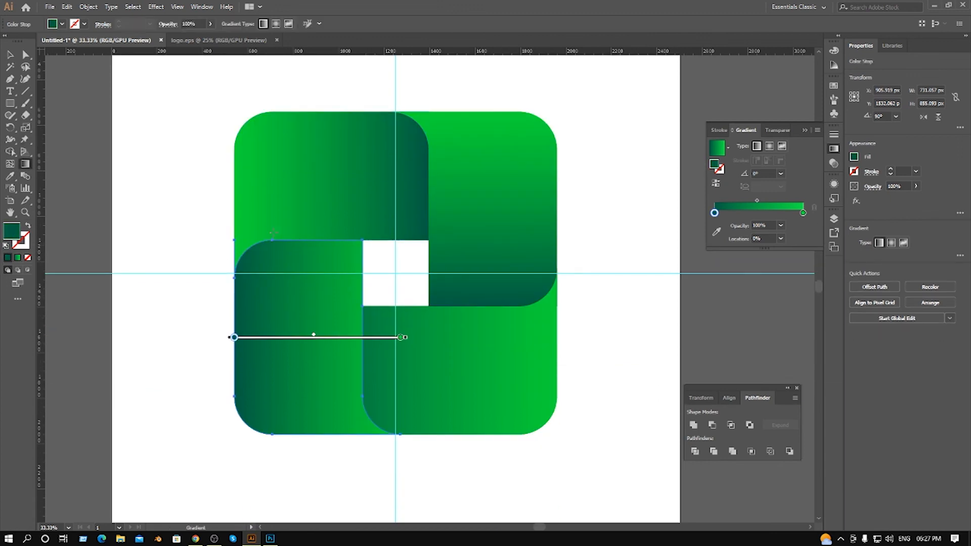
left_click_drag(301, 238, 301, 429)
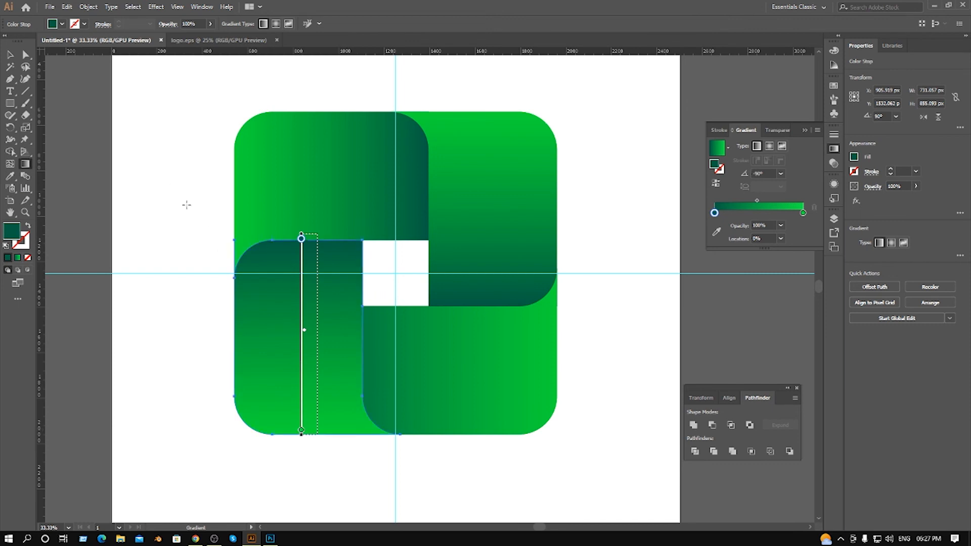
- Apply the sample square's darkened green gradient to the lower-right piece
left_click(3, 57)
left_click(503, 390)
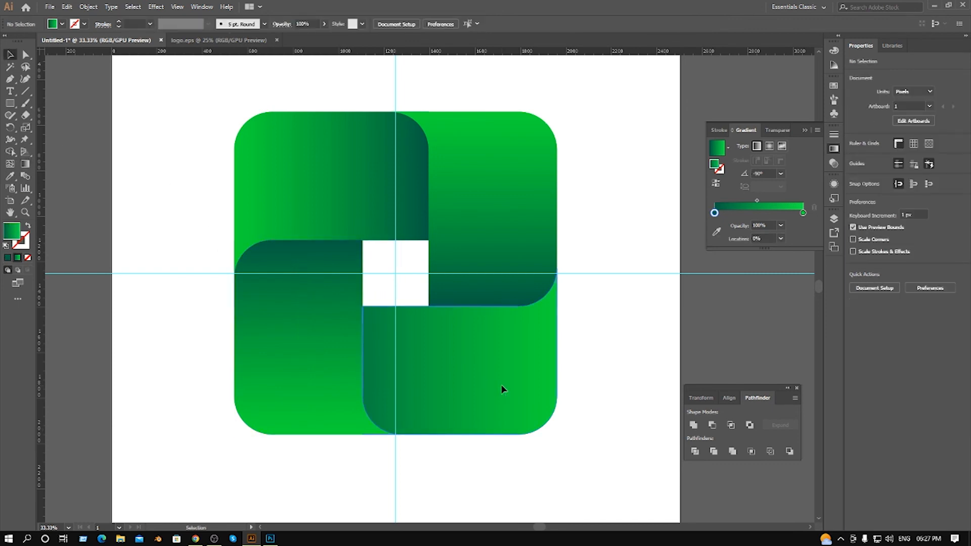
left_click(11, 177)
scroll(187, 130, "up", 3)
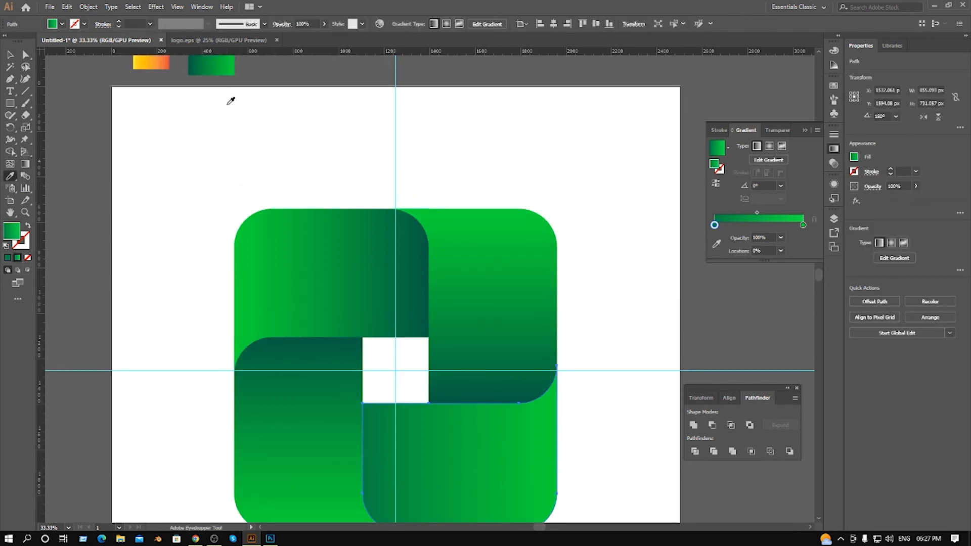
left_click(226, 100)
- Redraw the lower-right piece's gradient horizontally from dark green at its left edge to light green at its right edge, and deselect the piece
scroll(419, 267, "down", 3)
scroll(420, 266, "down", 2)
left_click(10, 55)
left_click(25, 163)
left_click(362, 316)
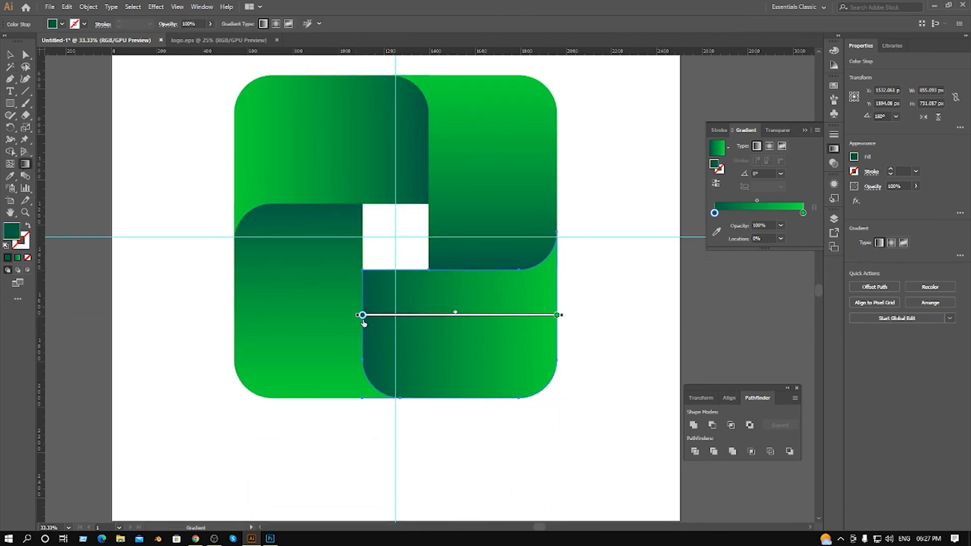
left_click_drag(379, 326, 556, 326)
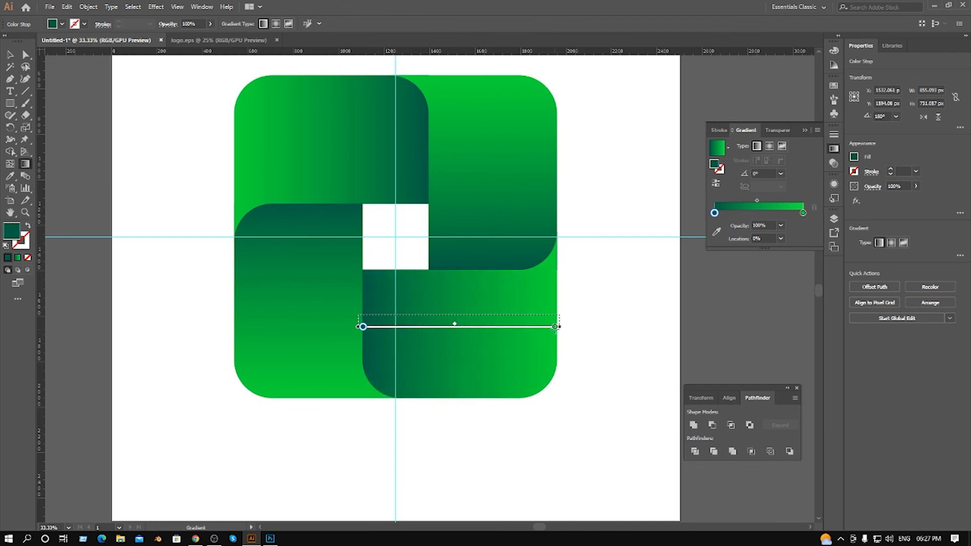
left_click(11, 56)
left_click(147, 233)
- Select all four pieces of the logo together
scroll(179, 238, "down", 3)
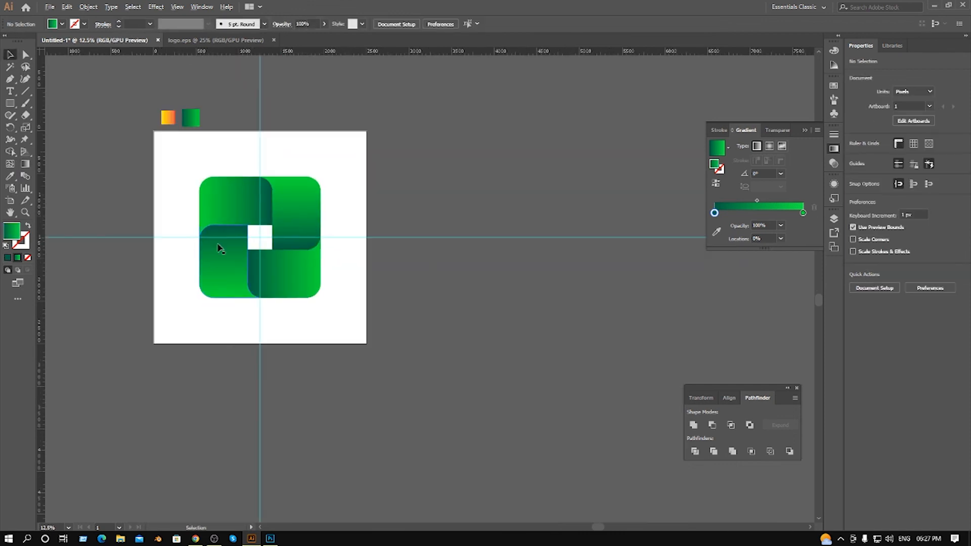
scroll(167, 210, "up", 2)
left_click_drag(225, 143, 473, 386)
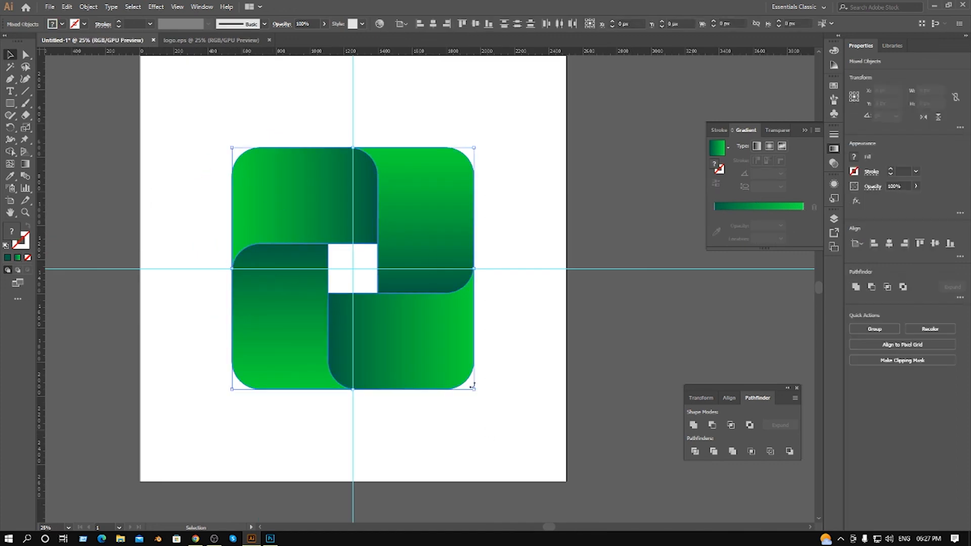